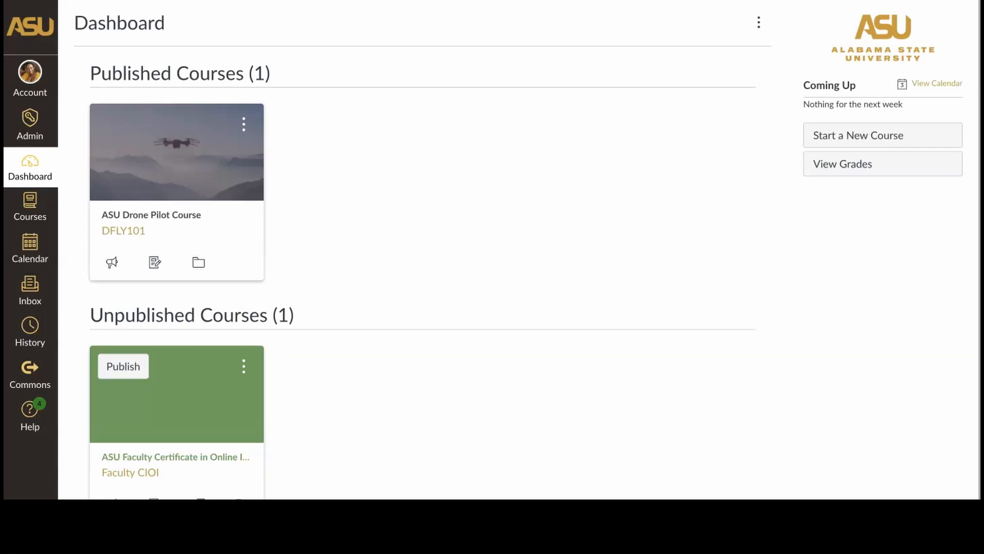
Open the "Week 2 - Homework Gleim Unit # 1.1, 1.2, 1.4, 1.6" assignment in the ASU Drone Pilot Course.
click(162, 215)
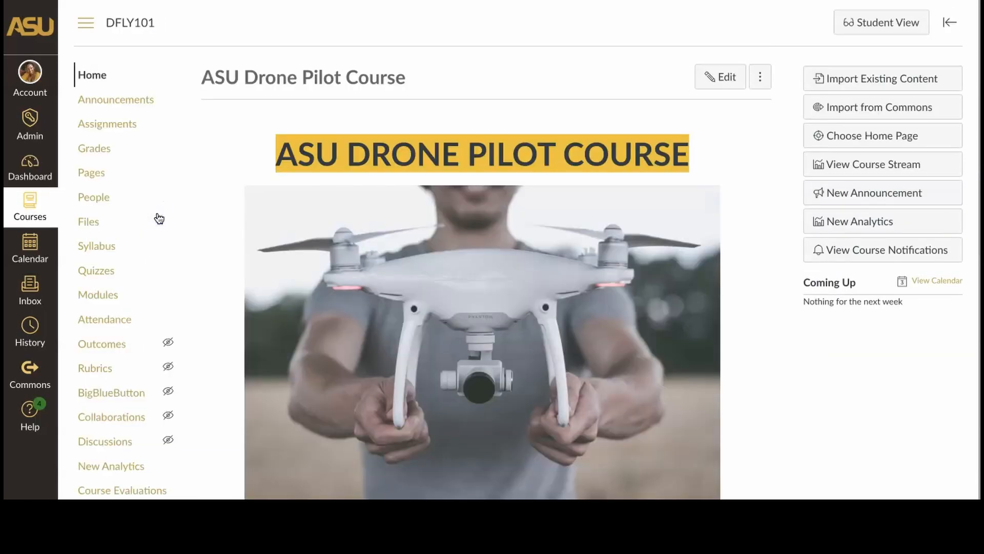
scroll(214, 269, down, 2)
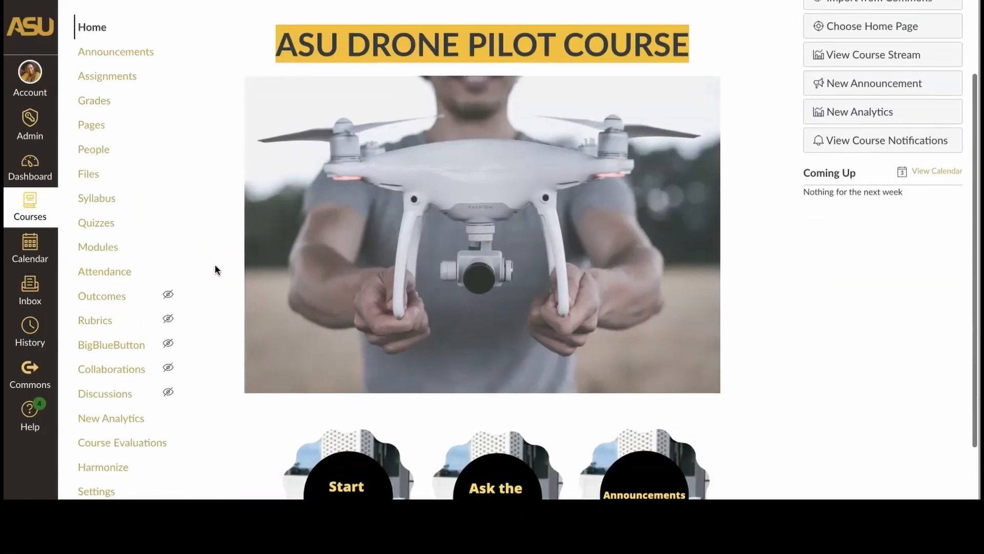
scroll(203, 235, up, 1)
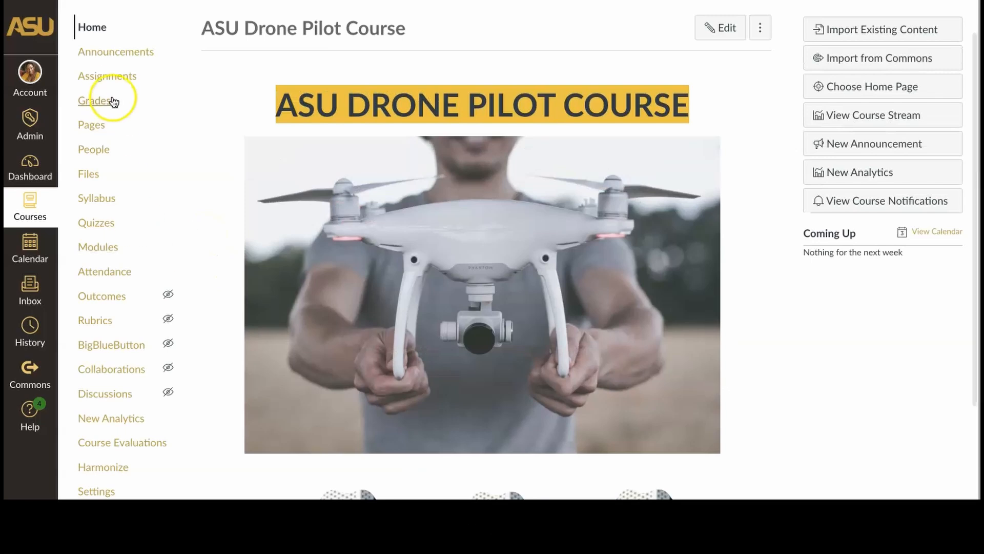
click(104, 76)
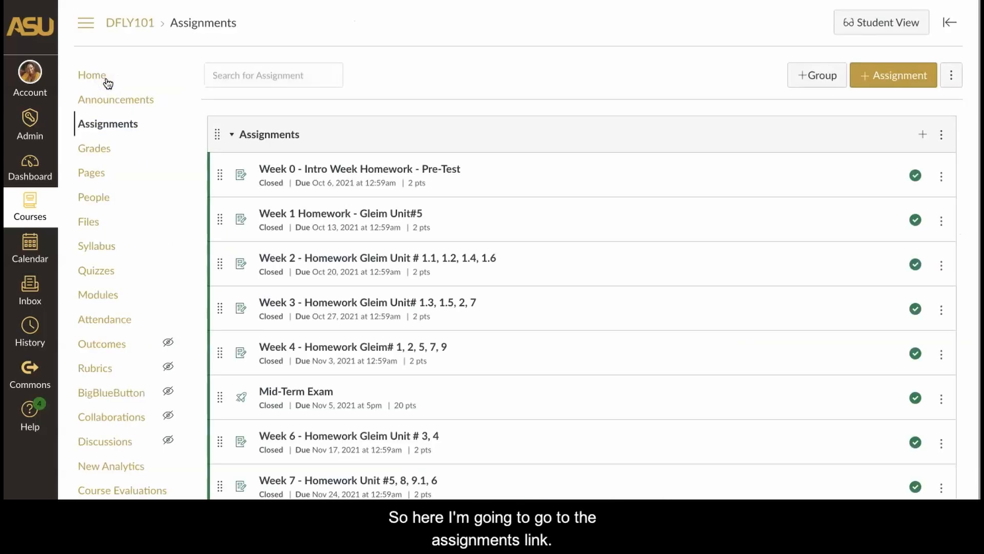
scroll(250, 228, down, 1)
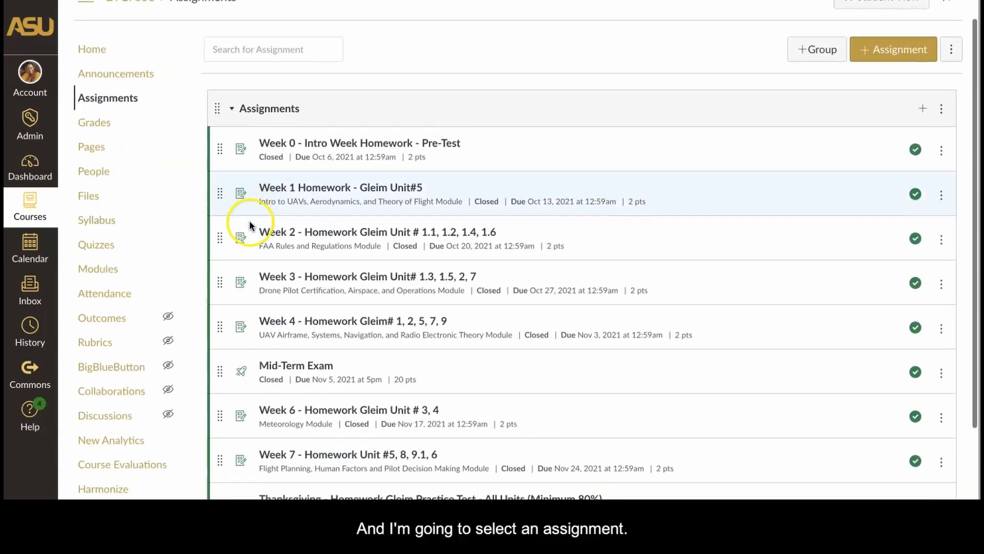
click(280, 219)
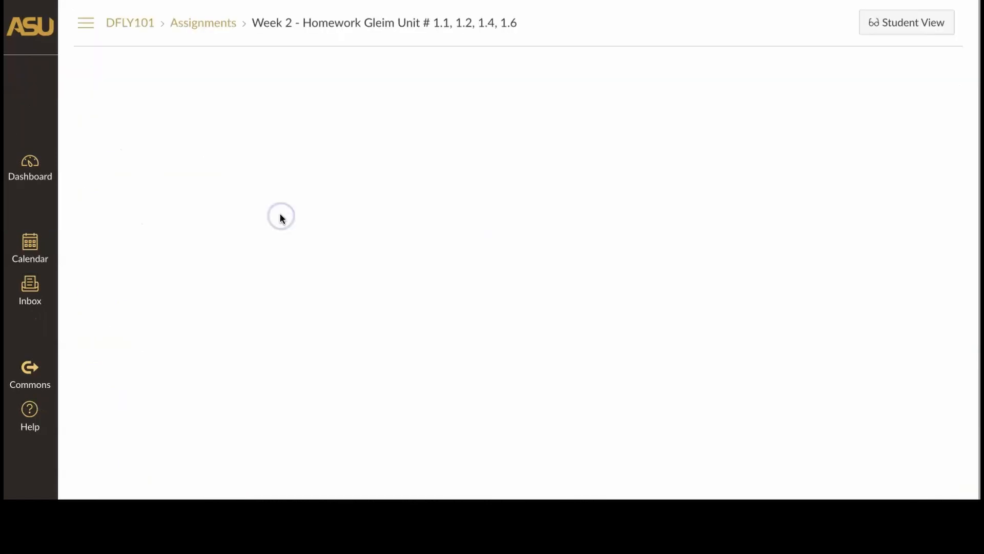
Look over the assignment details and open its submissions in SpeedGrader.
scroll(281, 211, down, 1)
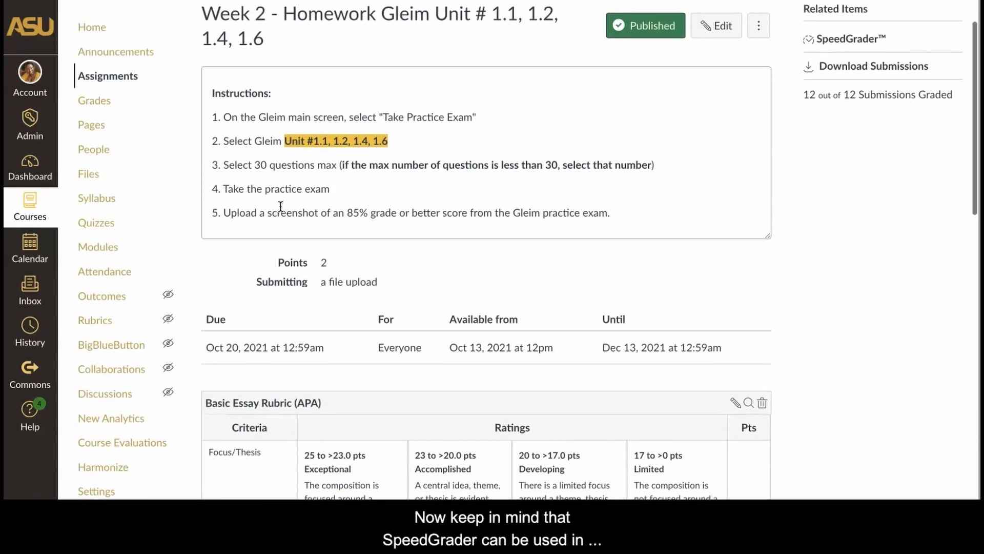
scroll(281, 206, up, 1)
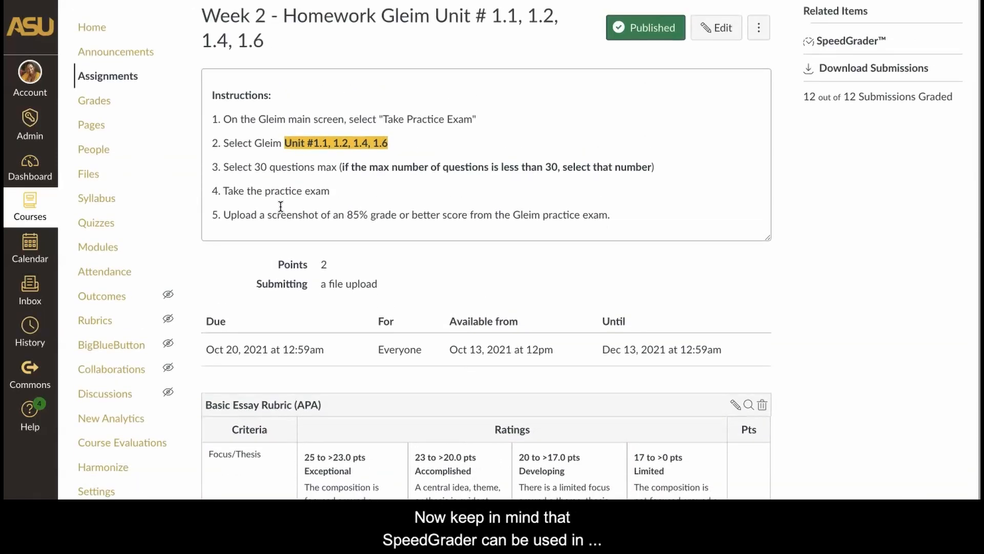
scroll(281, 206, up, 1)
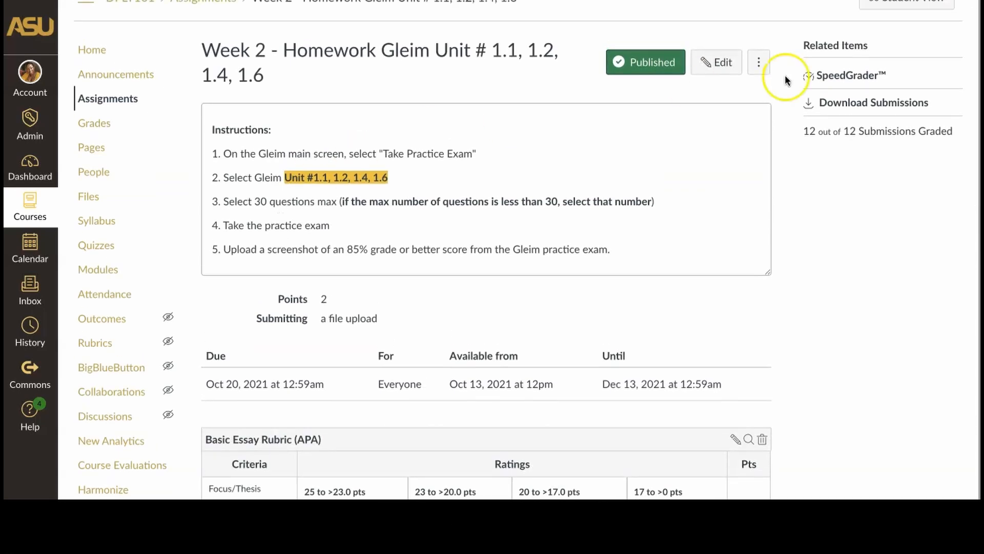
click(861, 77)
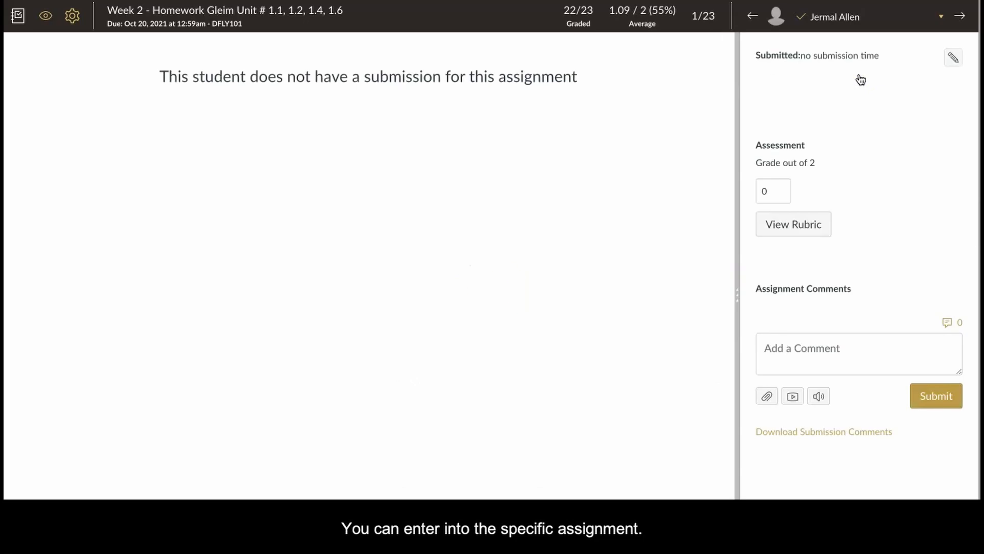
Switch to the seventh student in the class list and look through the submitted grade report screenshot.
click(873, 21)
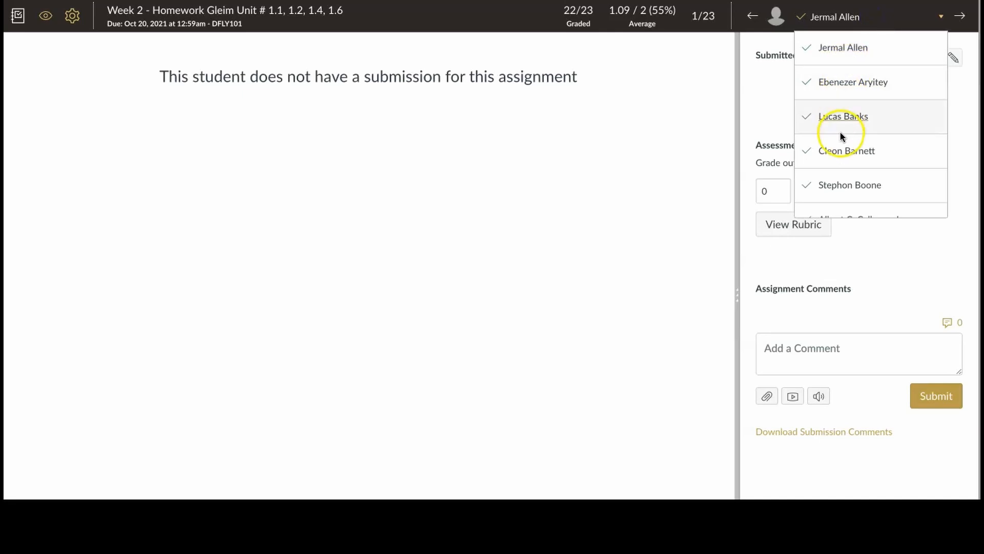
scroll(840, 134, down, 2)
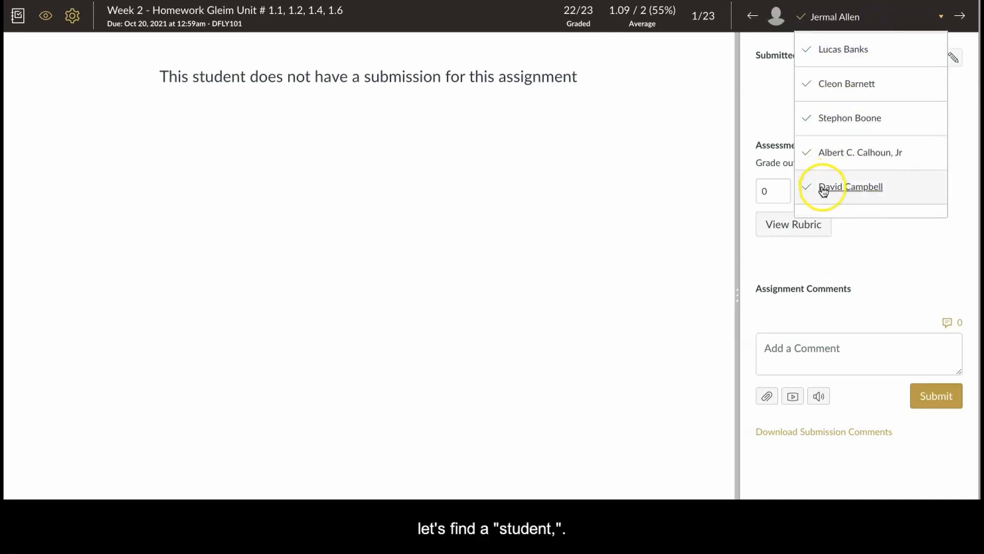
click(823, 189)
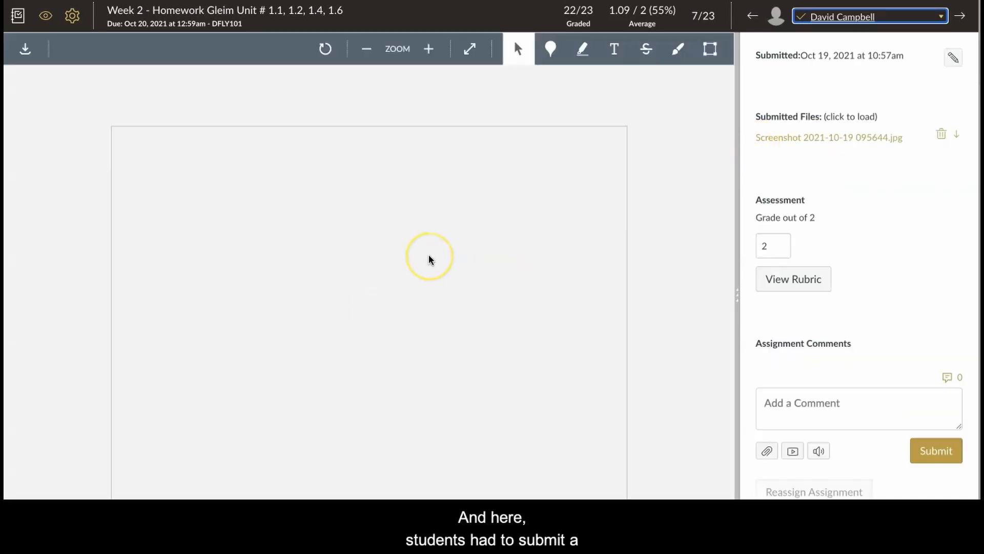
scroll(429, 259, down, 3)
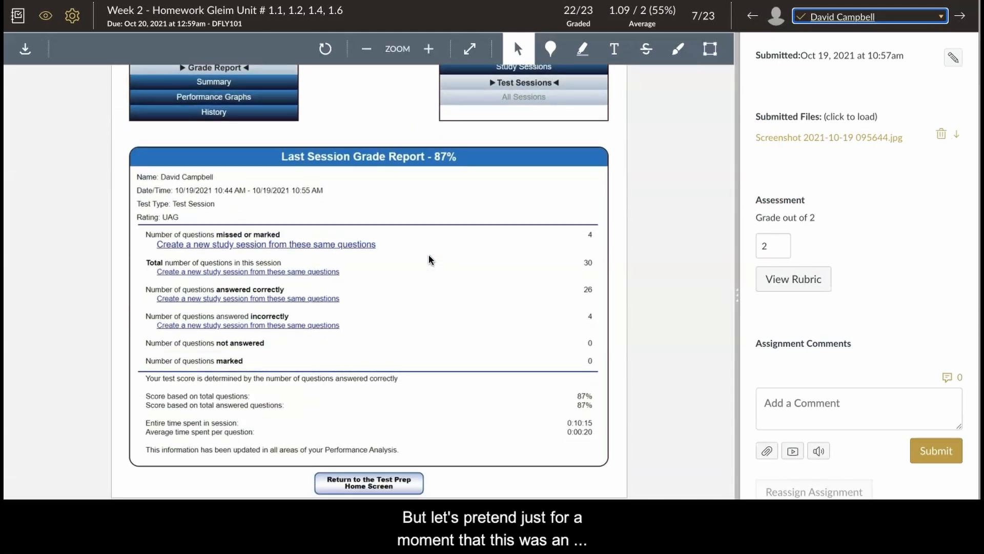
scroll(429, 260, up, 1)
click(388, 298)
scroll(388, 299, down, 1)
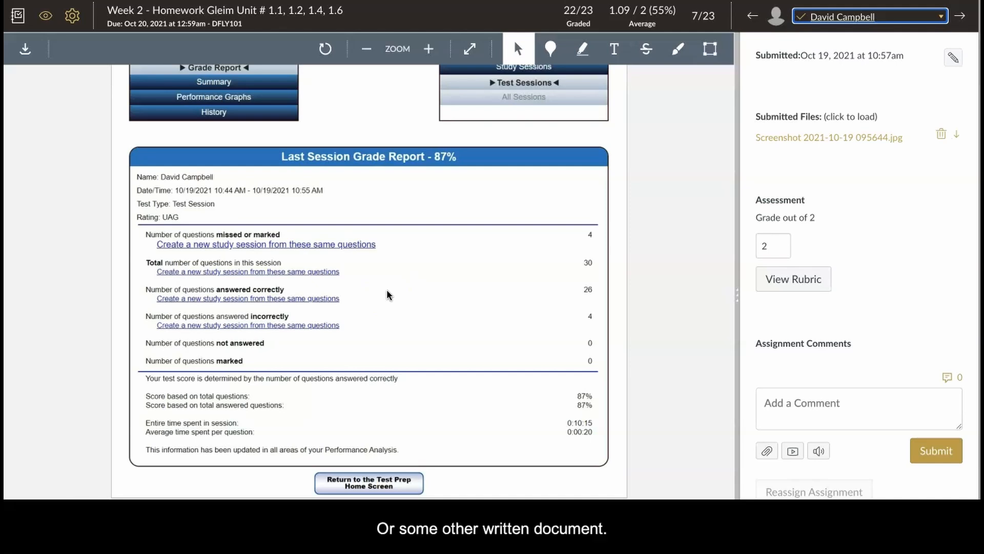
scroll(388, 295, up, 1)
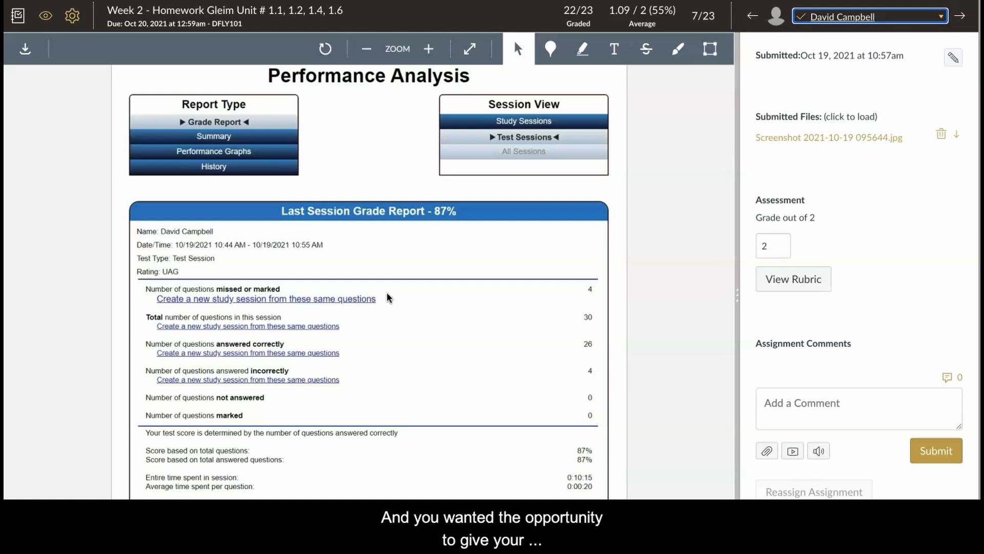
scroll(388, 297, down, 1)
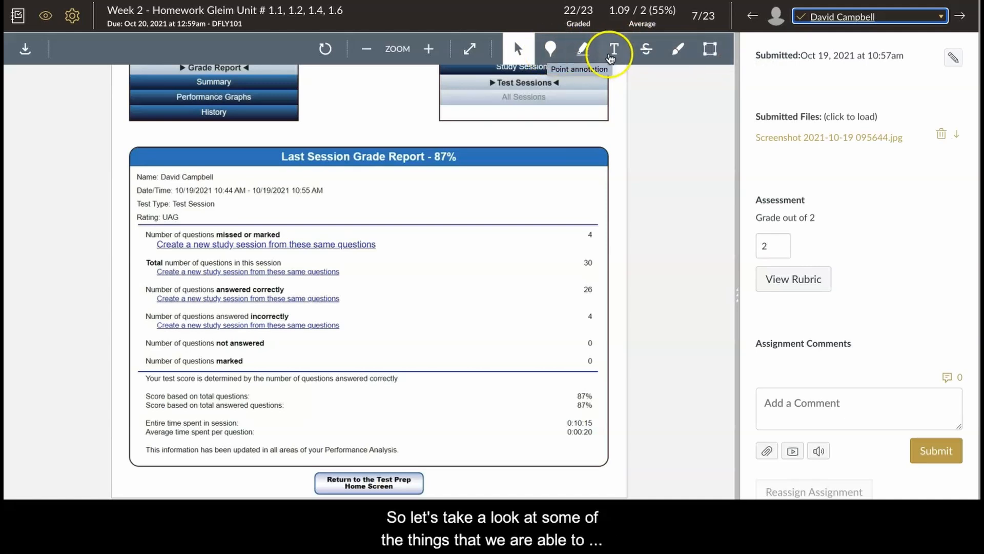
Add a fuchsia text annotation reading "this document seems to be uploaded incorreclty." just above the Last Session Grade Report heading.
click(612, 55)
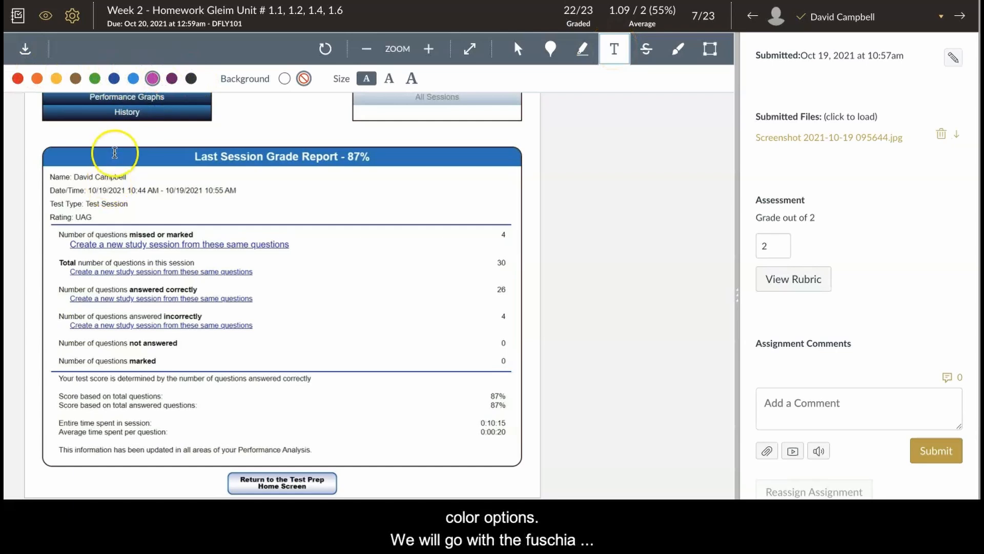
click(62, 135)
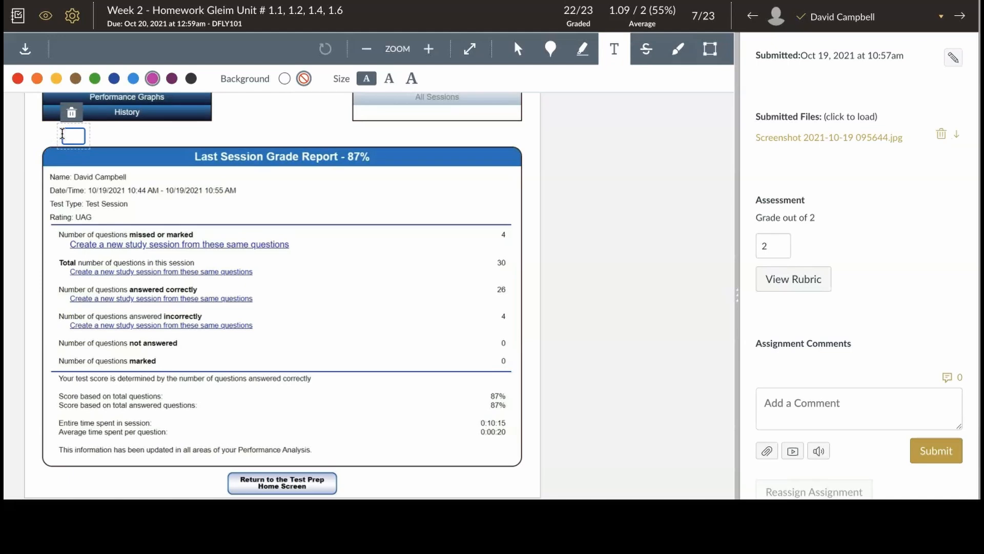
text(this docu)
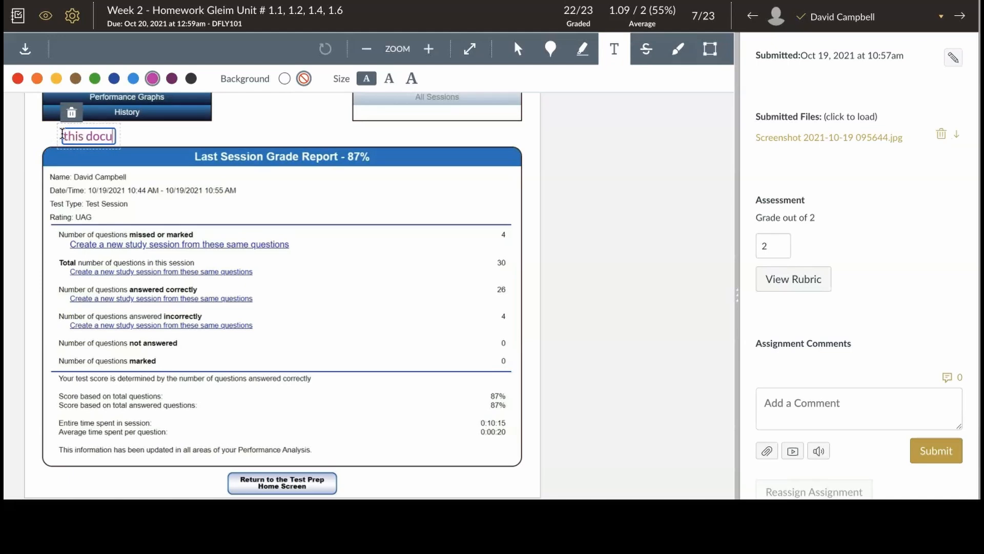
text(ment seems)
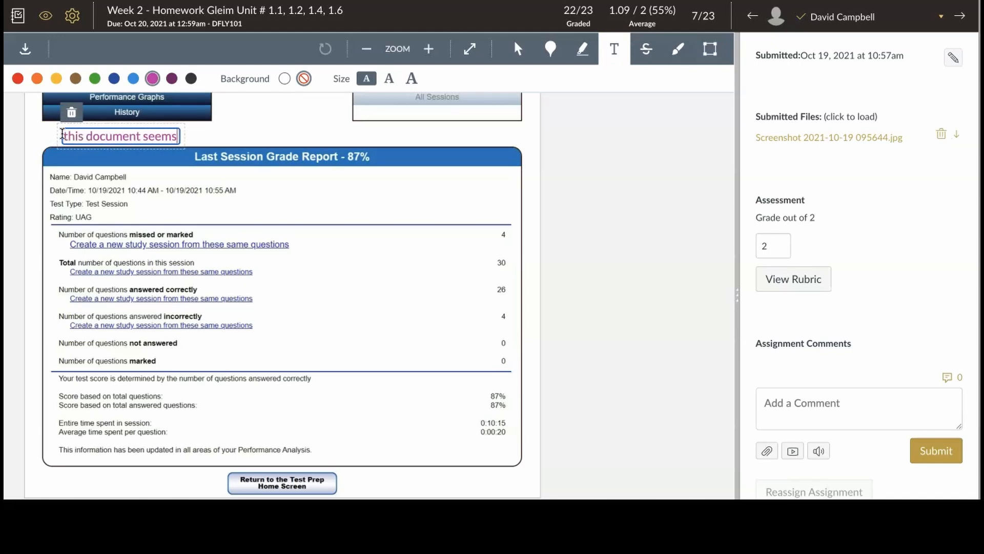
text( to be uploaded)
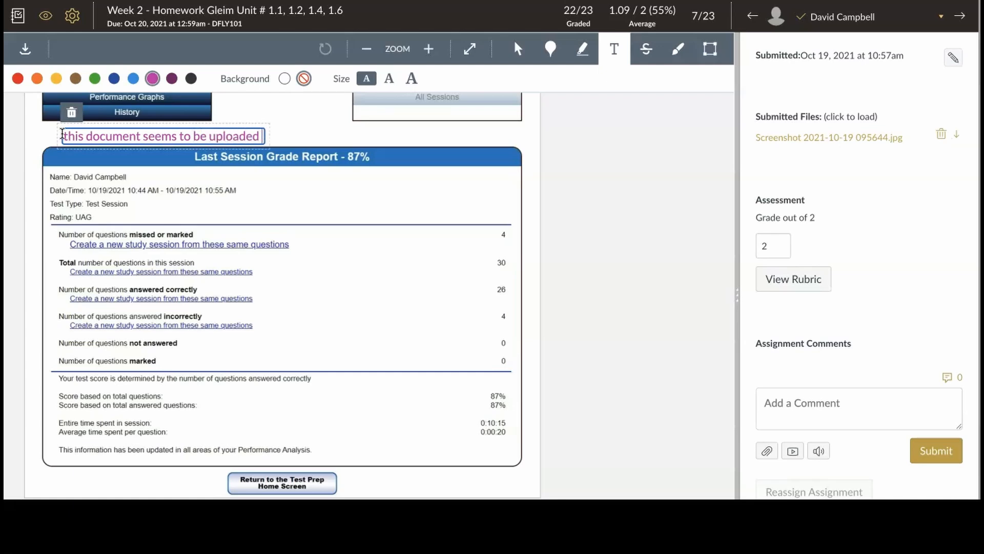
text( incorrec)
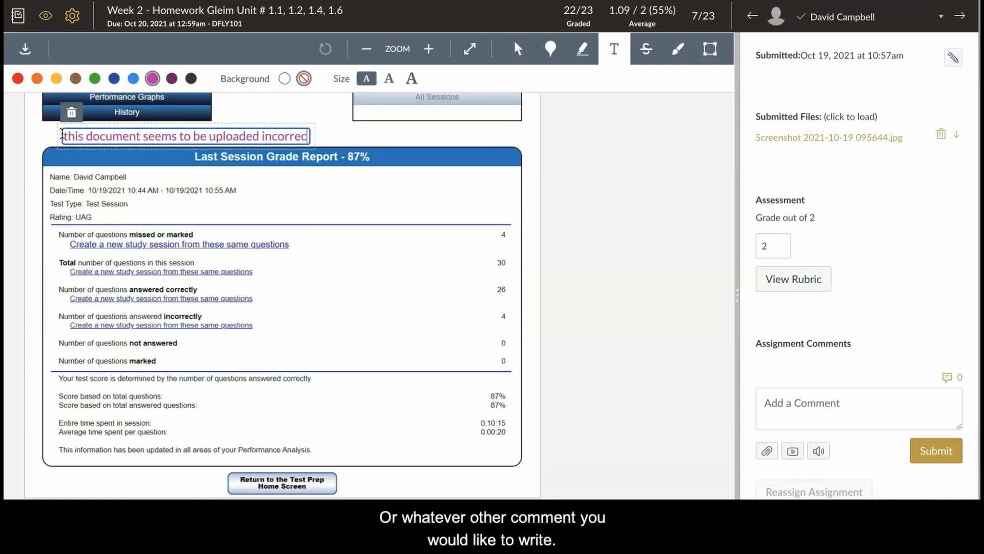
text(tly.)
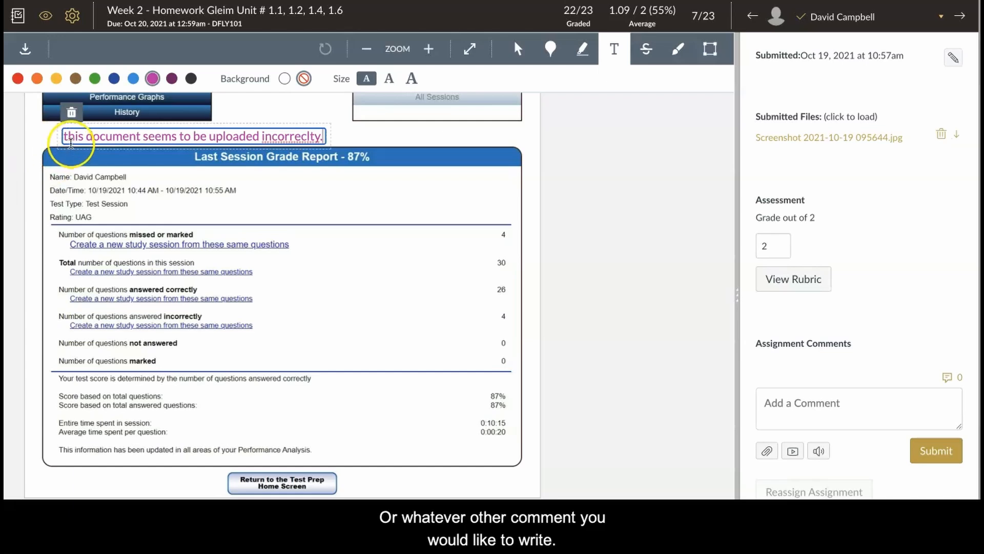
Capitalize the first letter of the text annotation so it begins with "This", and finish editing it.
click(67, 135)
key(BackSpace)
text(T)
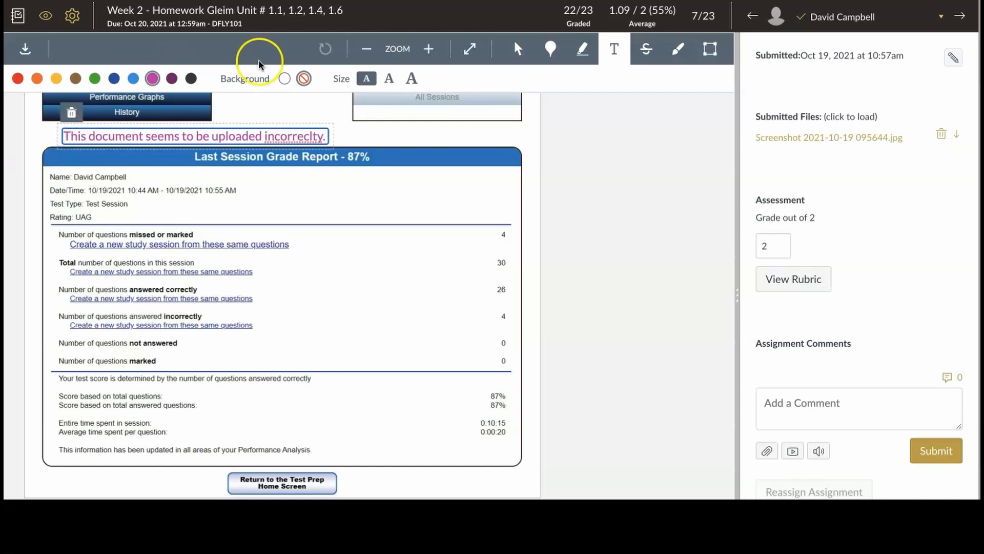
click(447, 141)
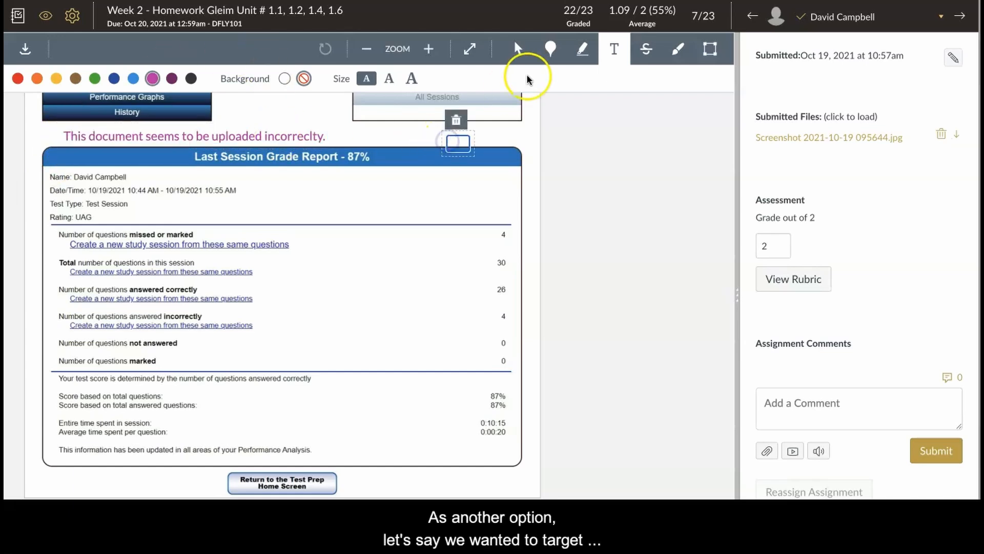
Place a blue point annotation beside the report's date and time with the comment "This date time stamp is too recent.".
click(549, 49)
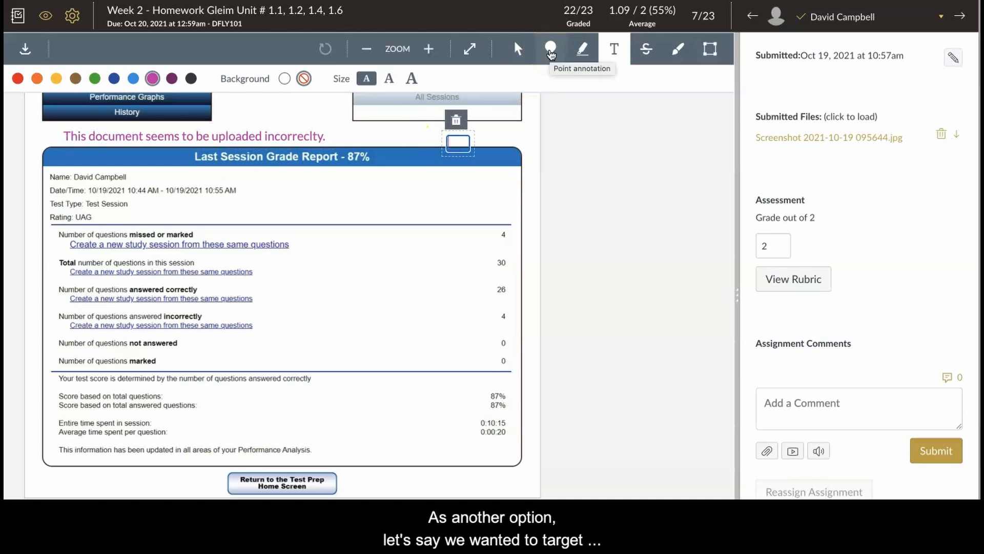
click(551, 51)
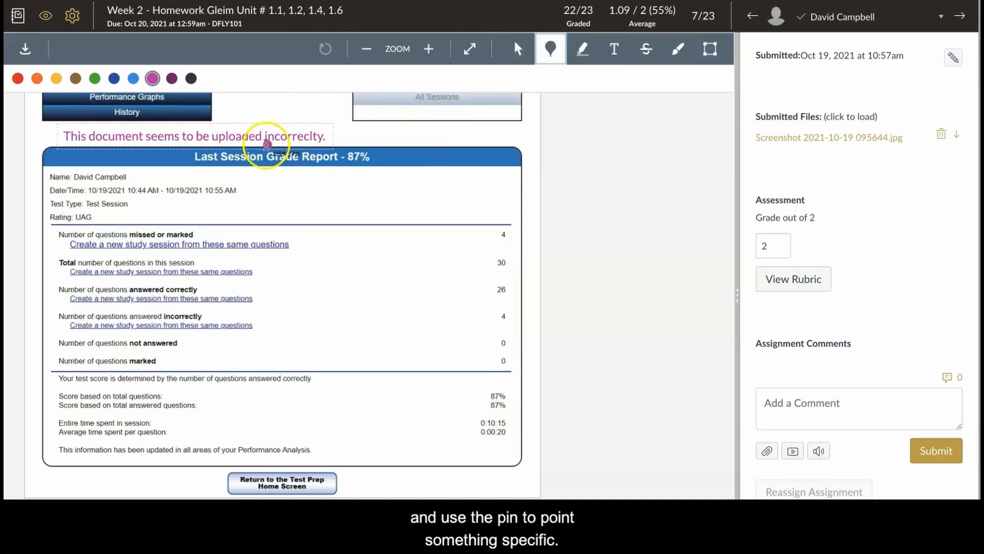
click(213, 187)
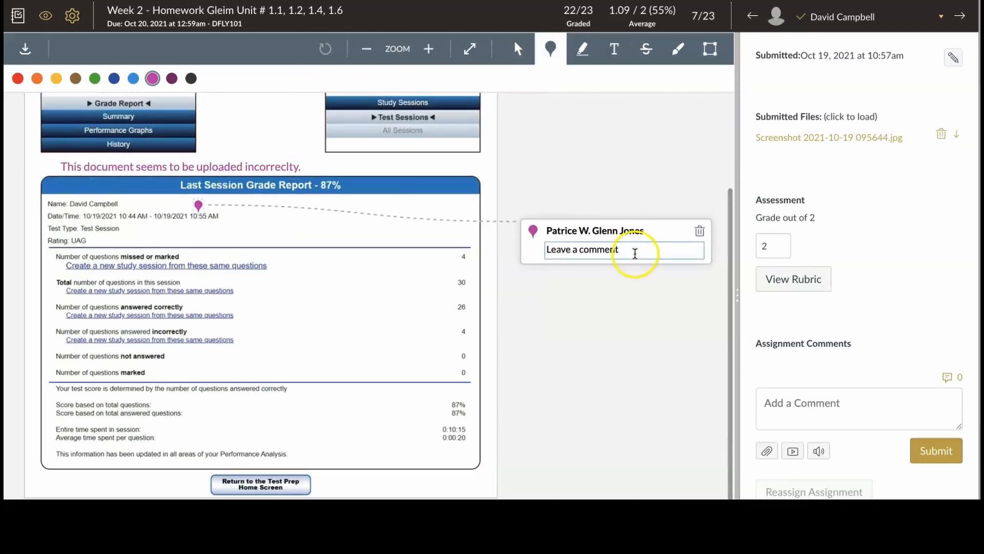
click(114, 77)
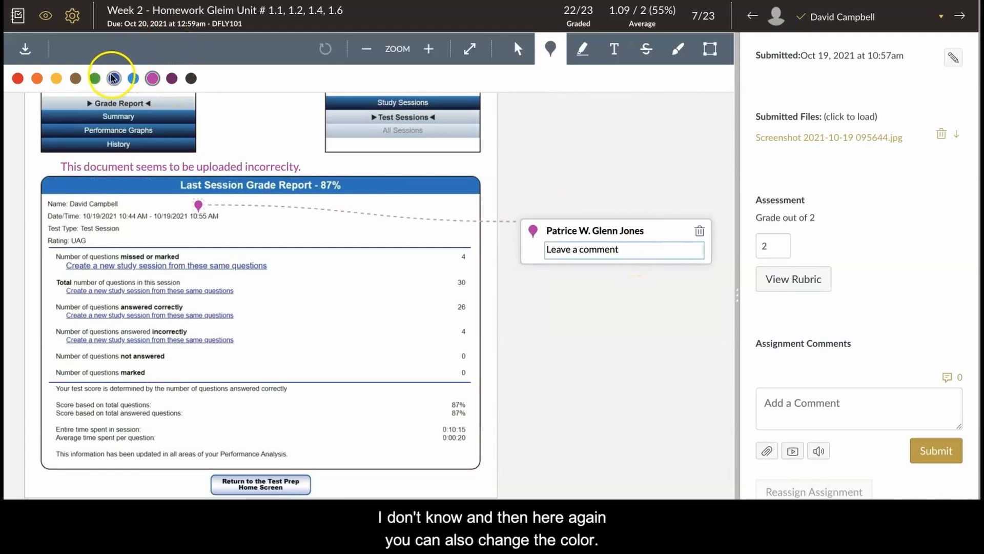
click(577, 244)
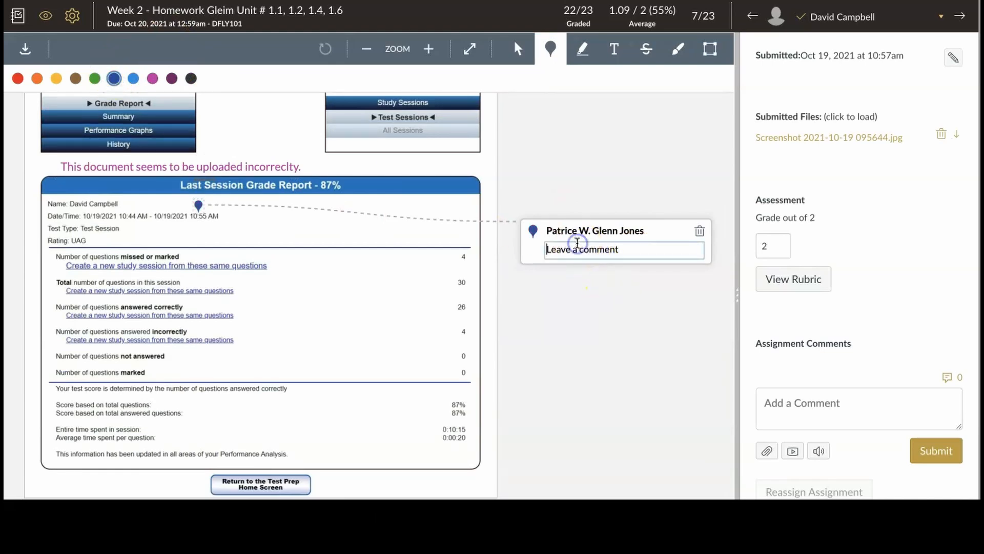
text(This date time stamp is too recent.)
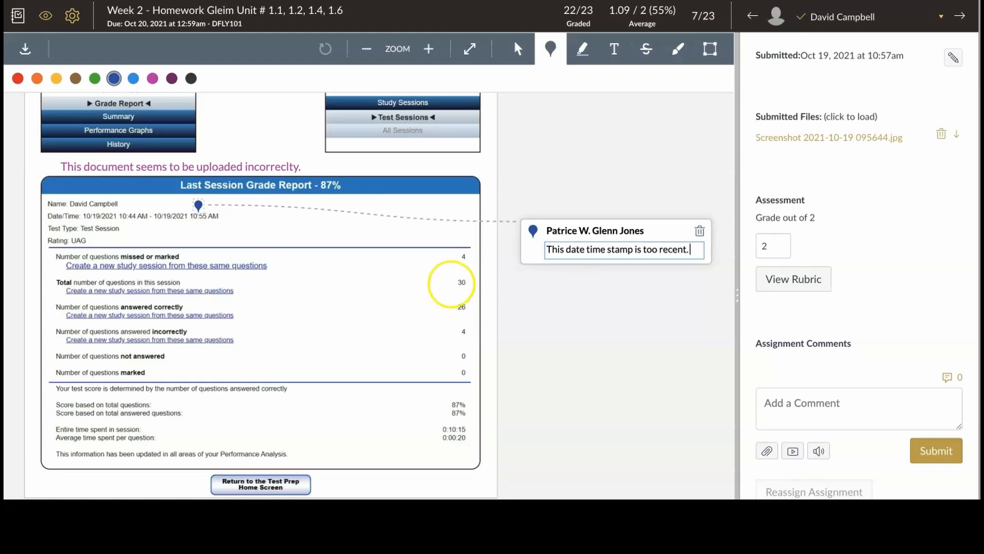
Finish the pin comment and switch to the Highlight annotation tool.
click(367, 379)
scroll(367, 379, down, 1)
scroll(367, 317, up, 1)
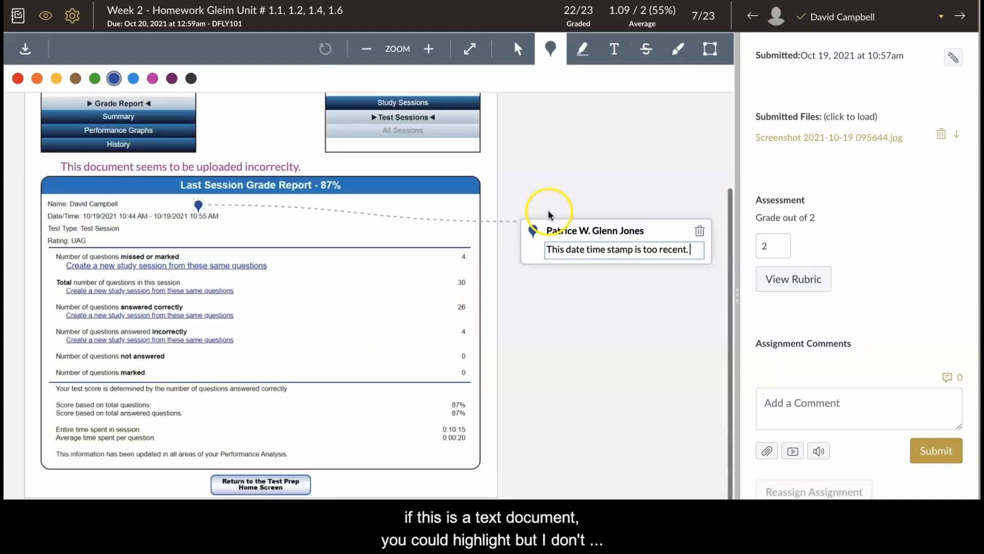
click(585, 56)
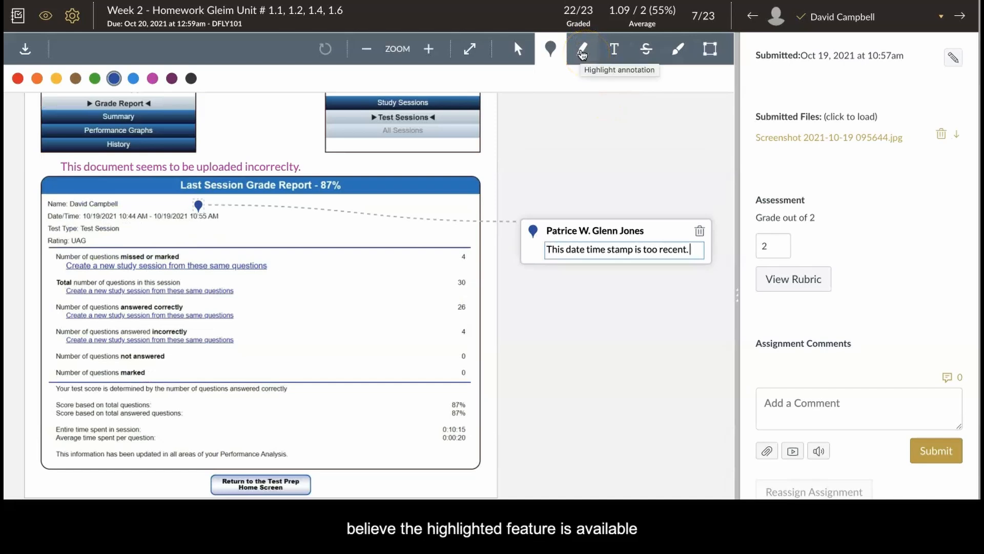
click(577, 55)
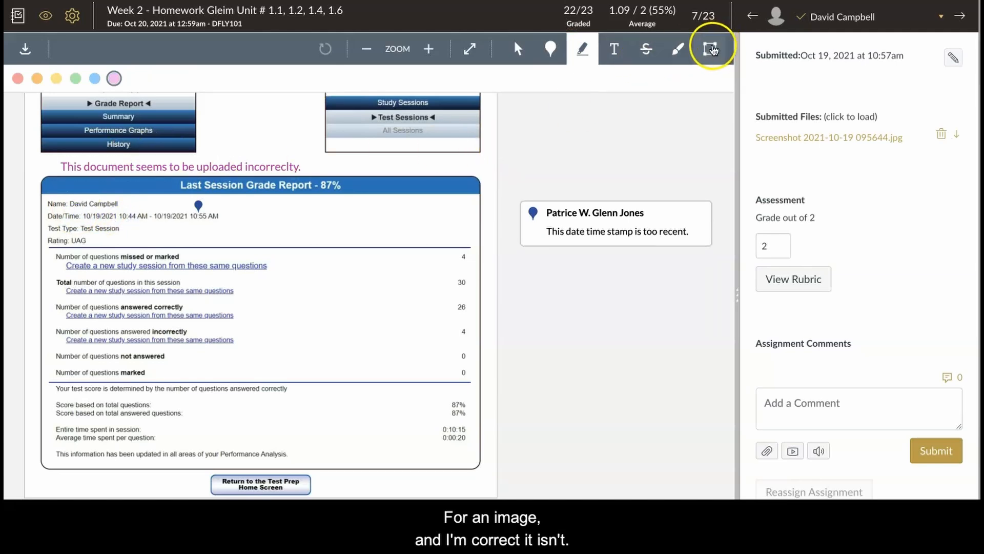
Draw a green rectangle around the missed or marked questions entry, with the comment "This demonstrates your awareness of the concept. Well done here!".
click(710, 49)
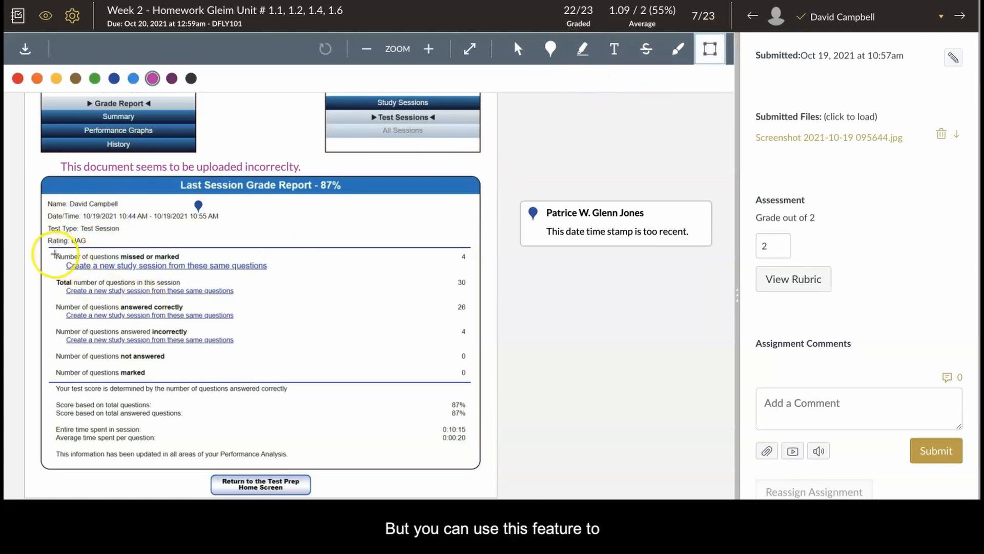
mouse_move(51, 251)
mouse_down()
mouse_move(167, 261)
mouse_move(272, 287)
mouse_move(319, 277)
mouse_up()
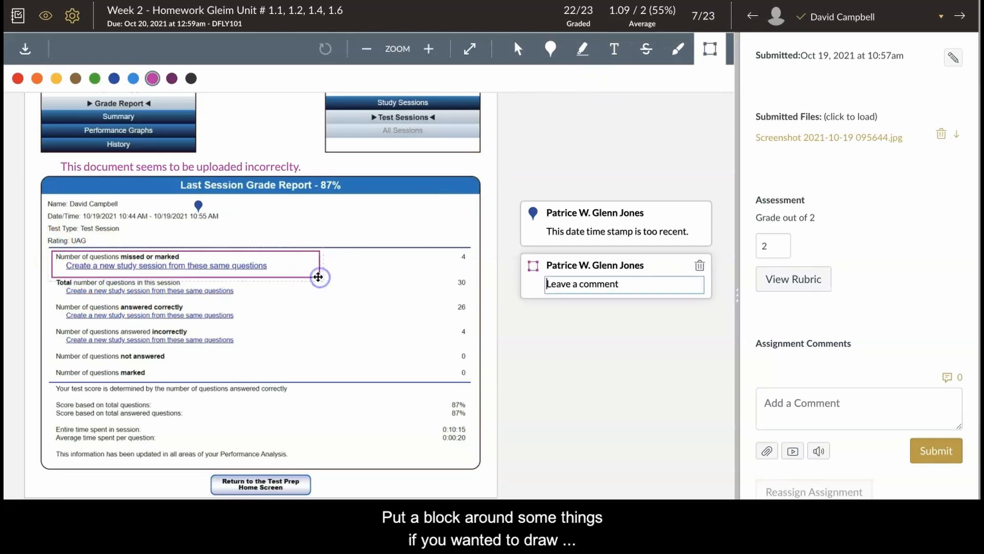
click(95, 78)
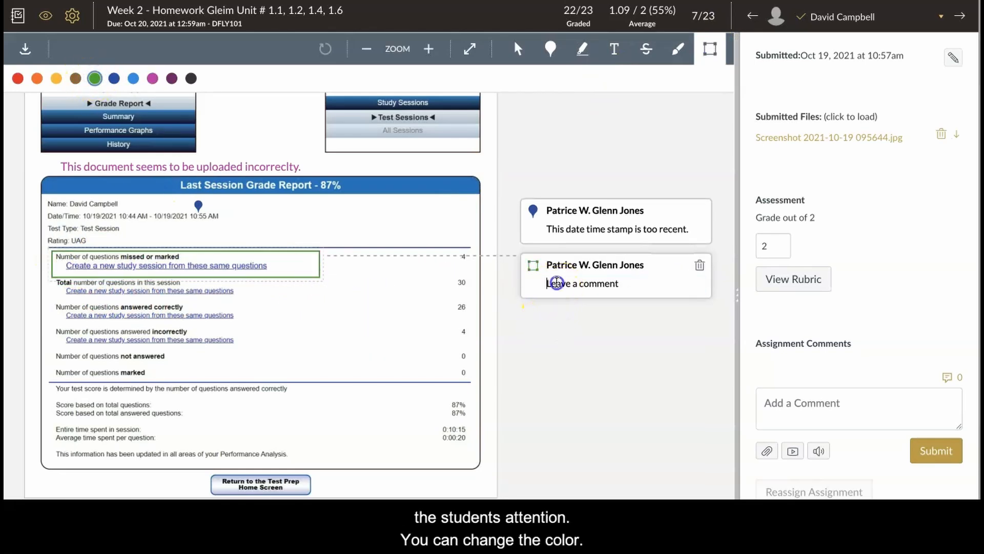
click(557, 282)
text(This demonstrates your awar)
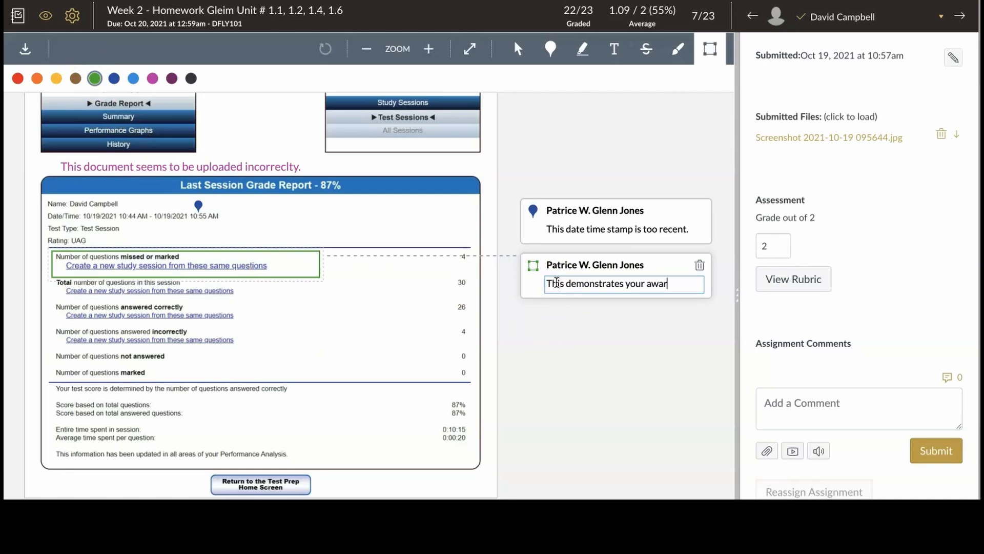
text( the concept. Well done here!)
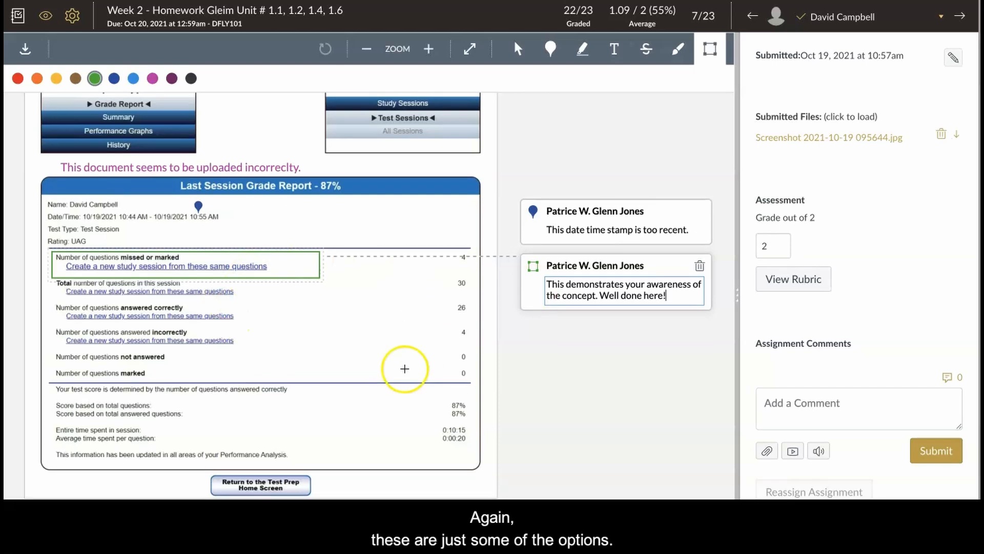
Place two yellow point annotations, one just above the answered correctly line and one beside the answered incorrectly count.
scroll(401, 367, up, 1)
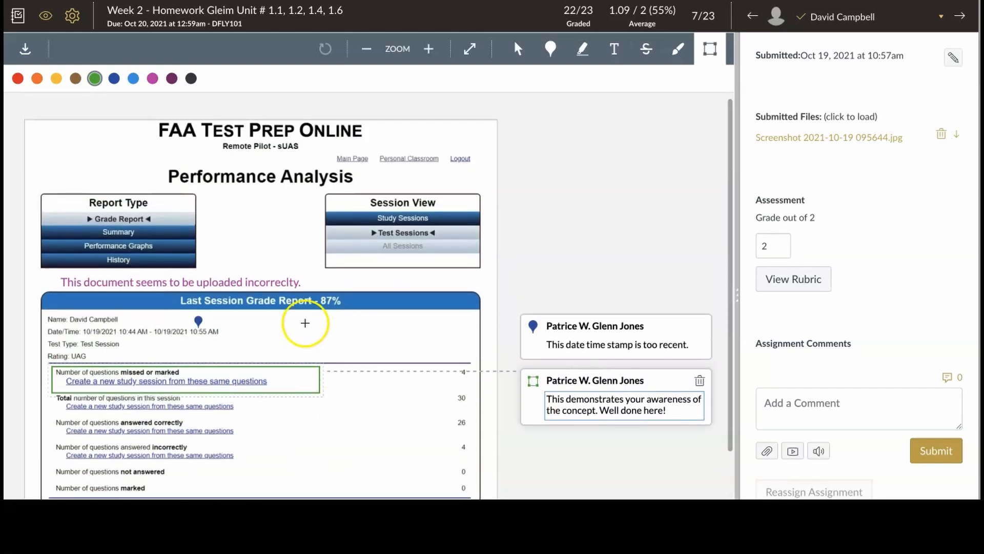
scroll(308, 323, down, 3)
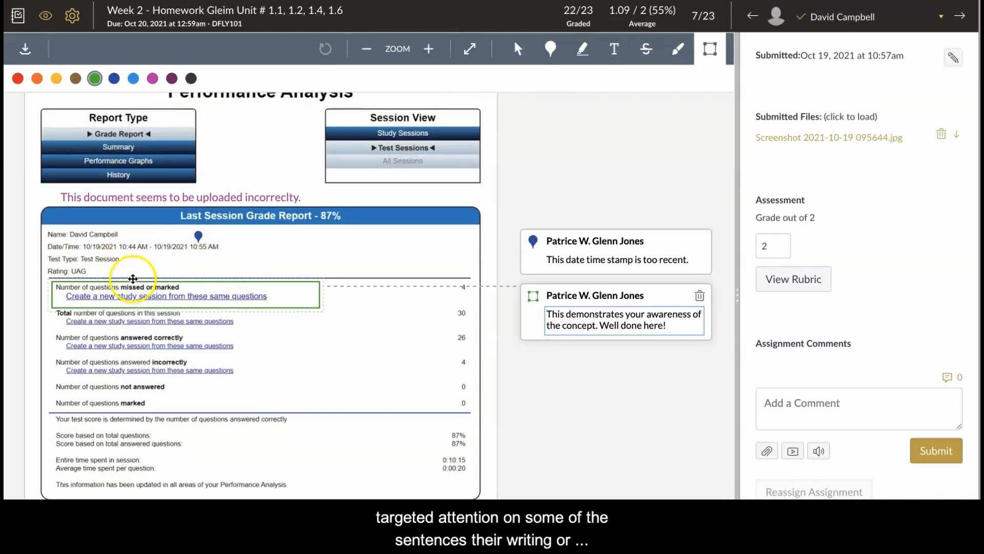
scroll(252, 366, down, 1)
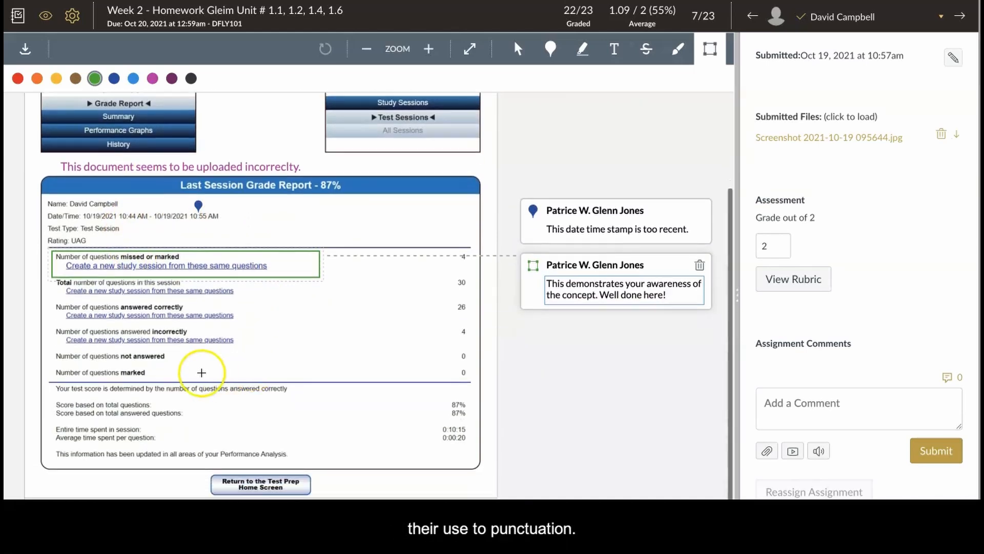
click(550, 48)
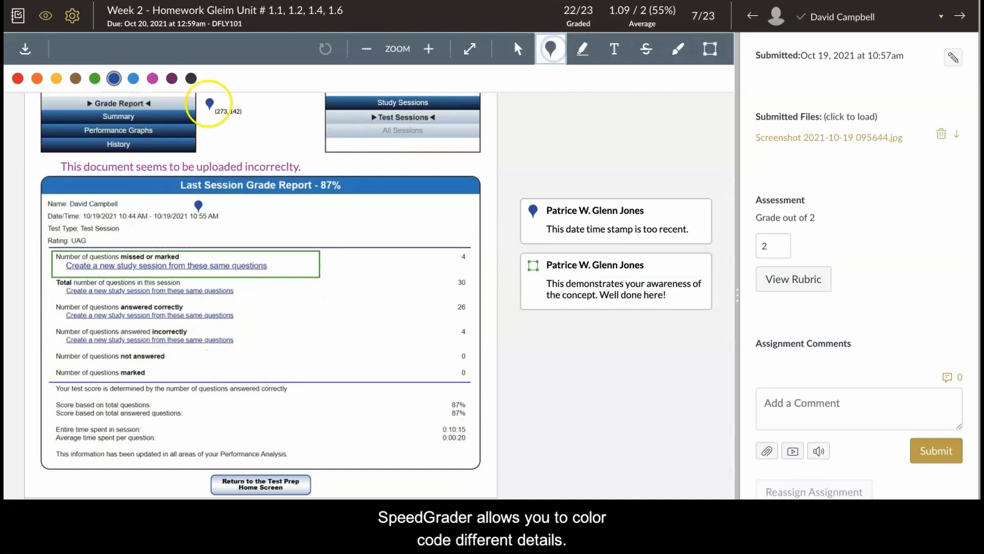
click(133, 78)
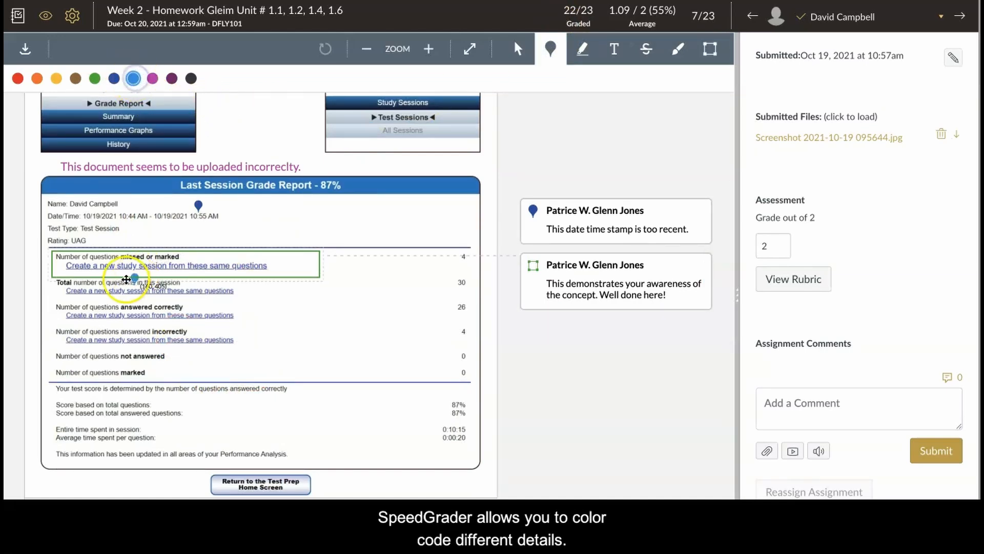
click(95, 296)
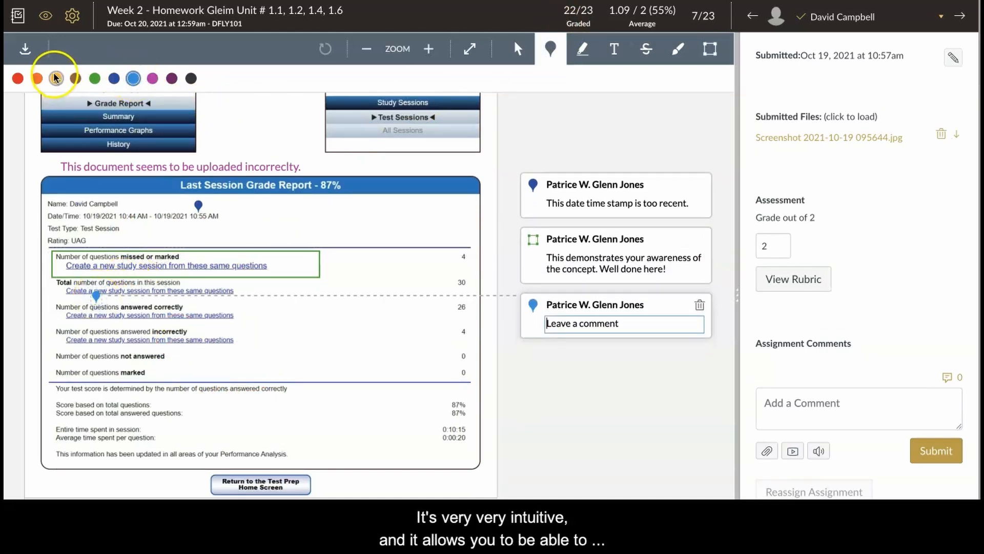
click(56, 78)
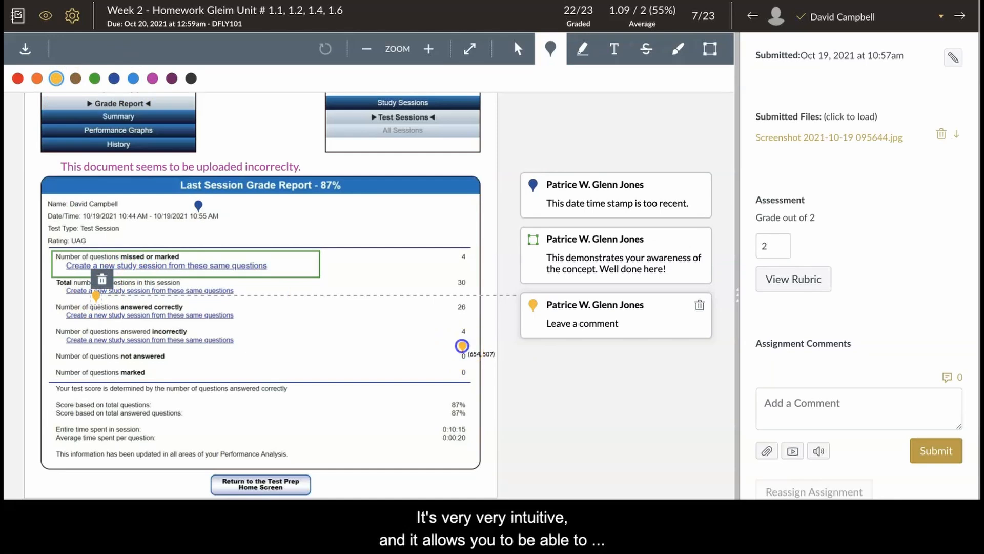
click(462, 345)
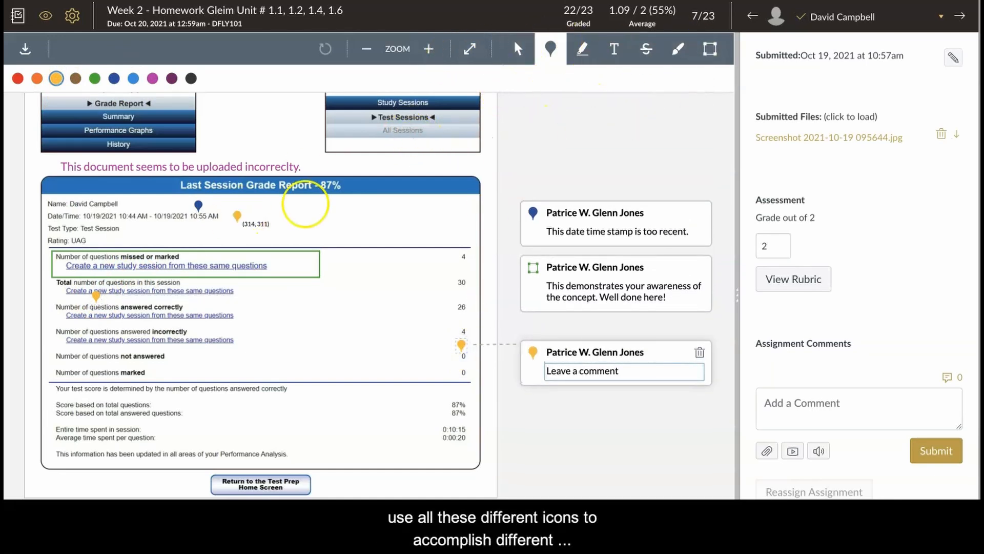
Draw a freehand fuchsia signature with the thin line across the score section of the report.
click(676, 54)
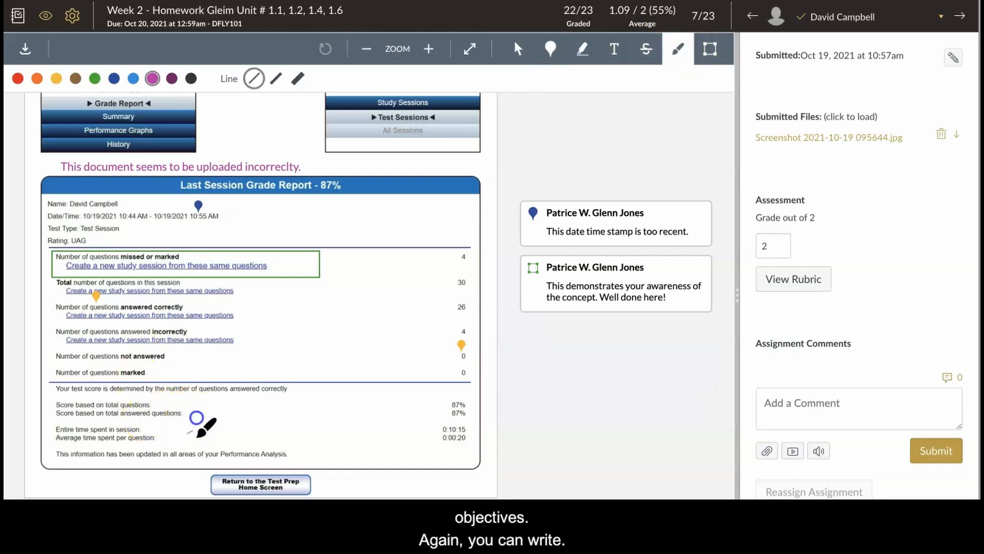
mouse_move(235, 402)
mouse_down()
mouse_move(235, 462)
mouse_move(268, 408)
mouse_up()
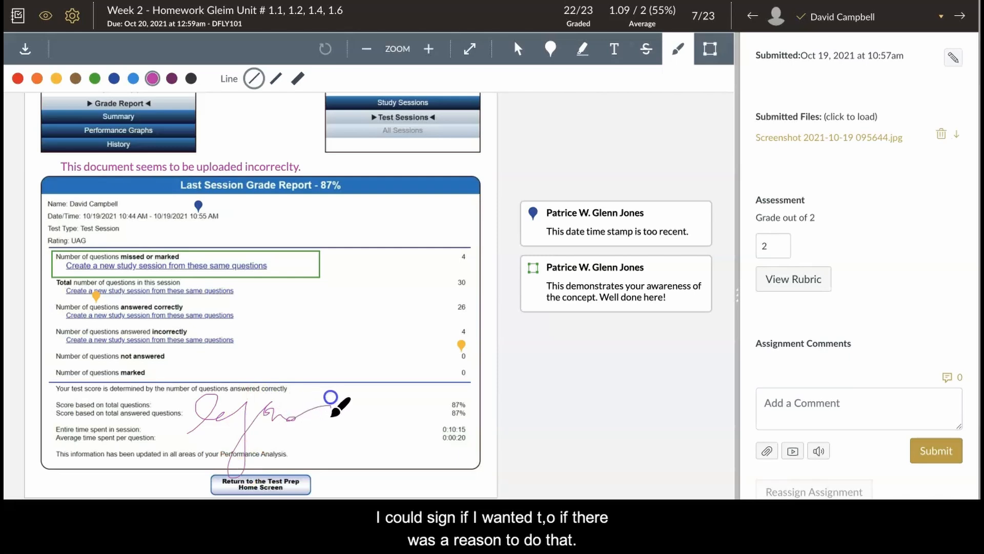
drag(331, 397, 483, 324)
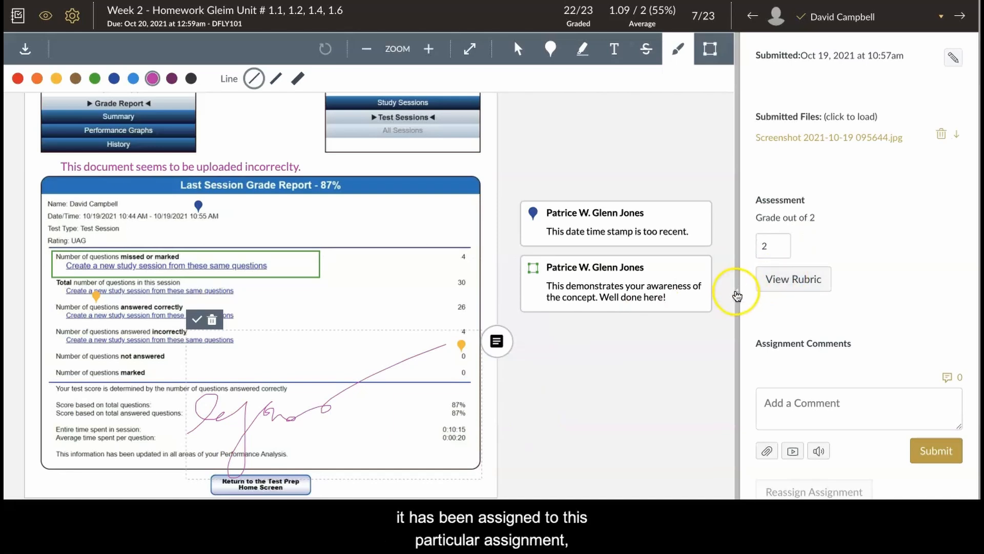
Widen the grading pane and open the Basic Essay Rubric (APA) to view its criteria, ratings and points.
drag(736, 293, 548, 289)
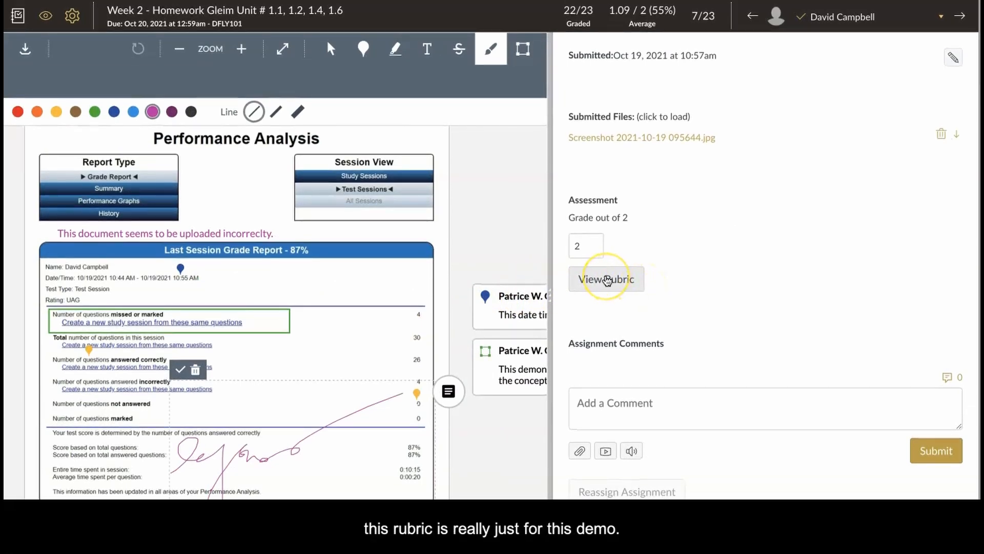
click(607, 280)
scroll(635, 333, down, 3)
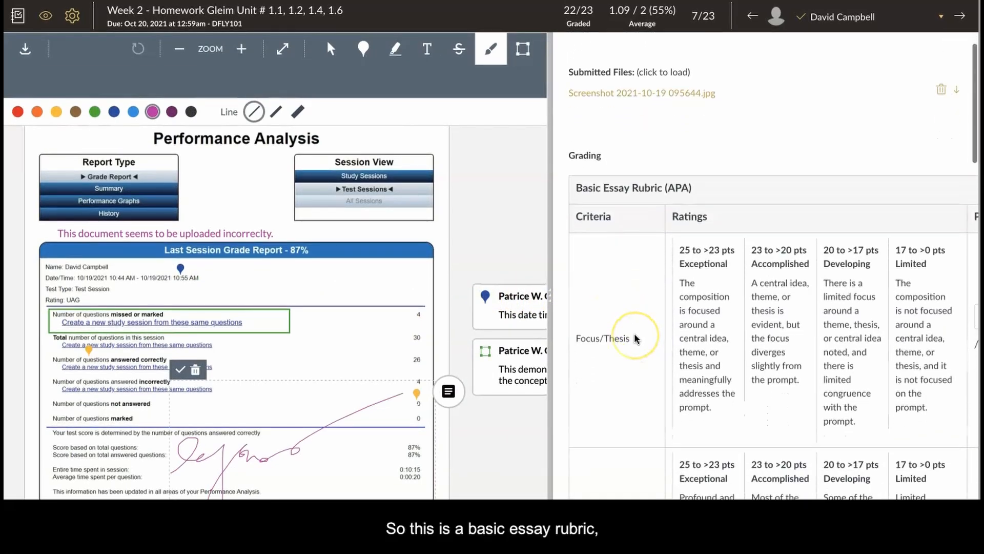
scroll(634, 339, down, 1)
scroll(635, 339, right, 2)
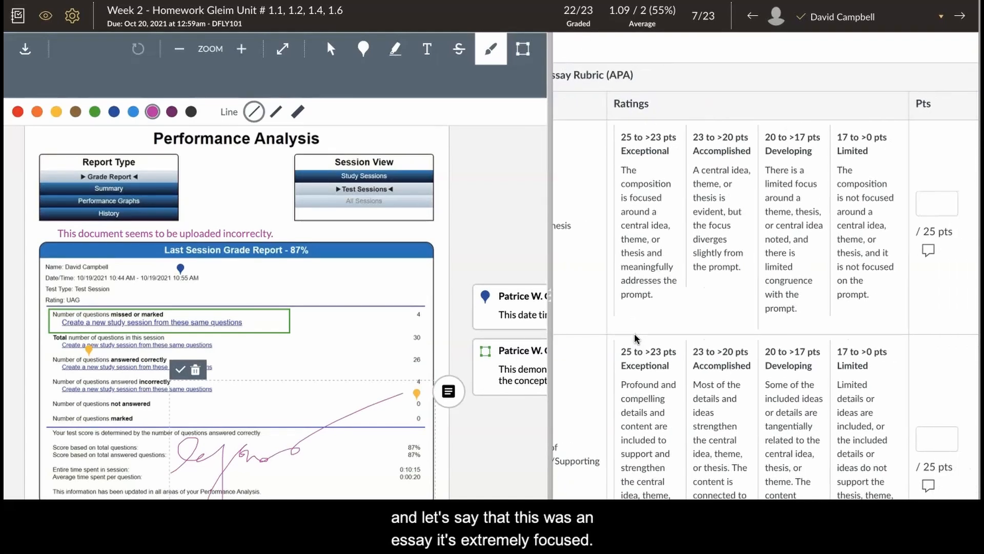
scroll(687, 318, left, 1)
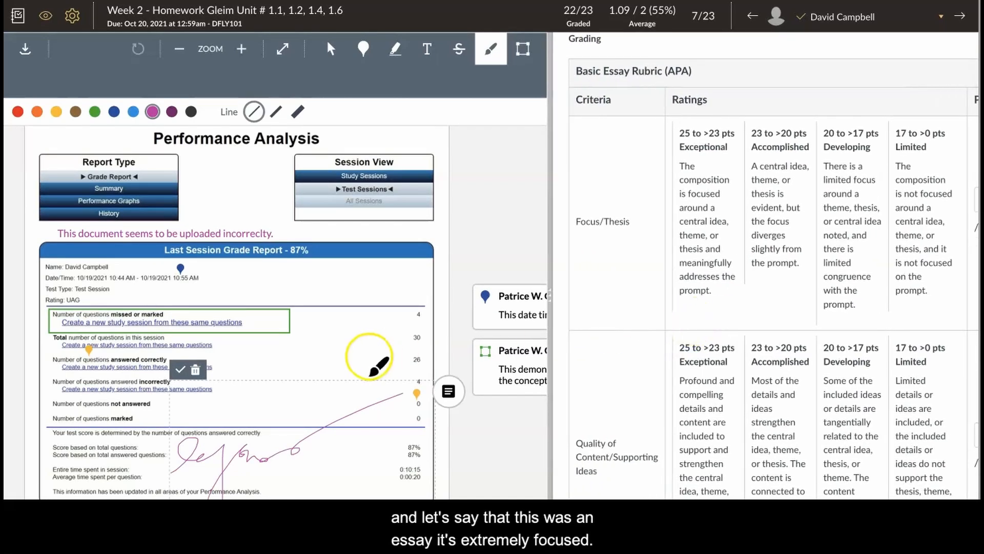
Rate Focus/Thesis as Exceptional and Quality of Content/Supporting Ideas as Accomplished in the rubric.
click(731, 204)
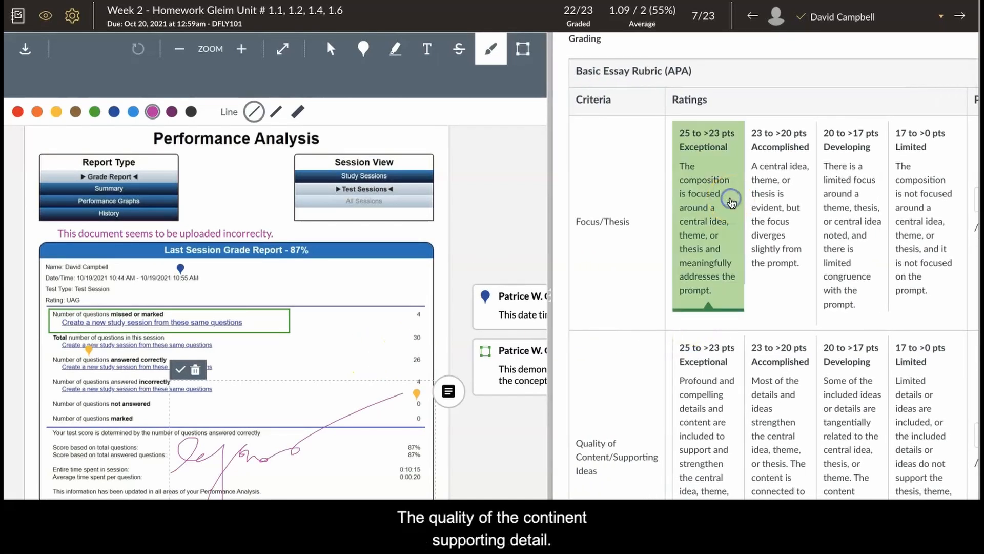
scroll(727, 215, down, 3)
click(706, 245)
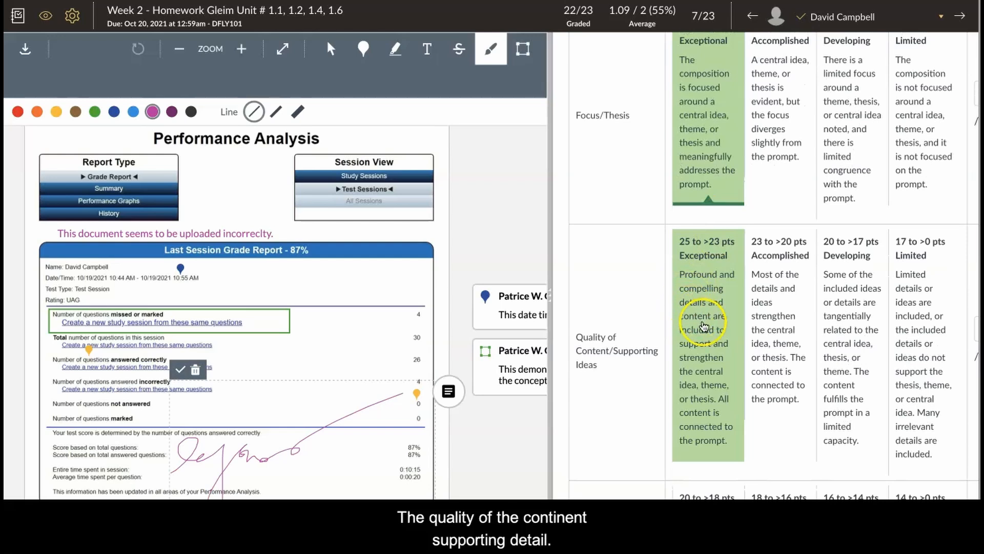
click(791, 356)
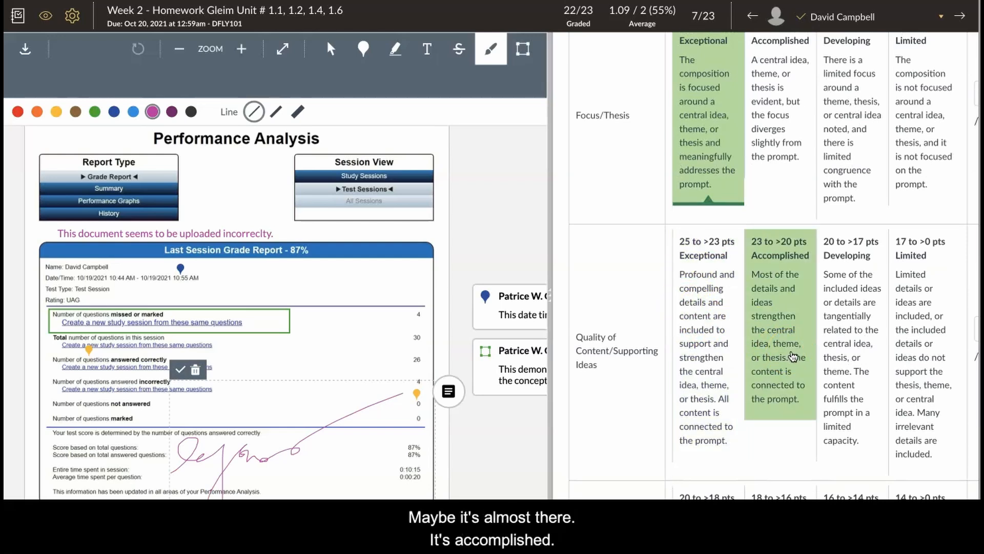
click(792, 355)
Rate the Organization criterion as Developing (16 to >14 pts).
scroll(794, 356, down, 5)
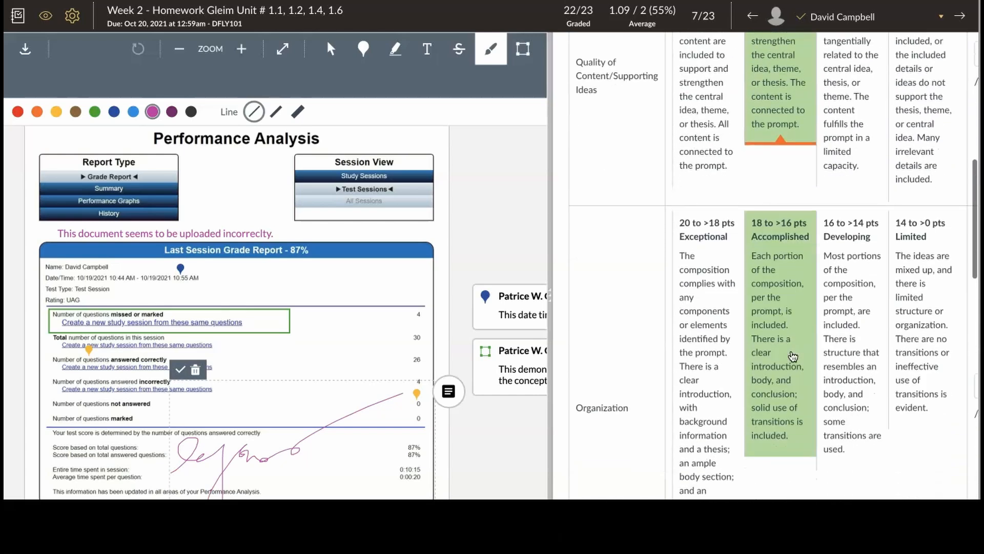
click(782, 353)
click(832, 353)
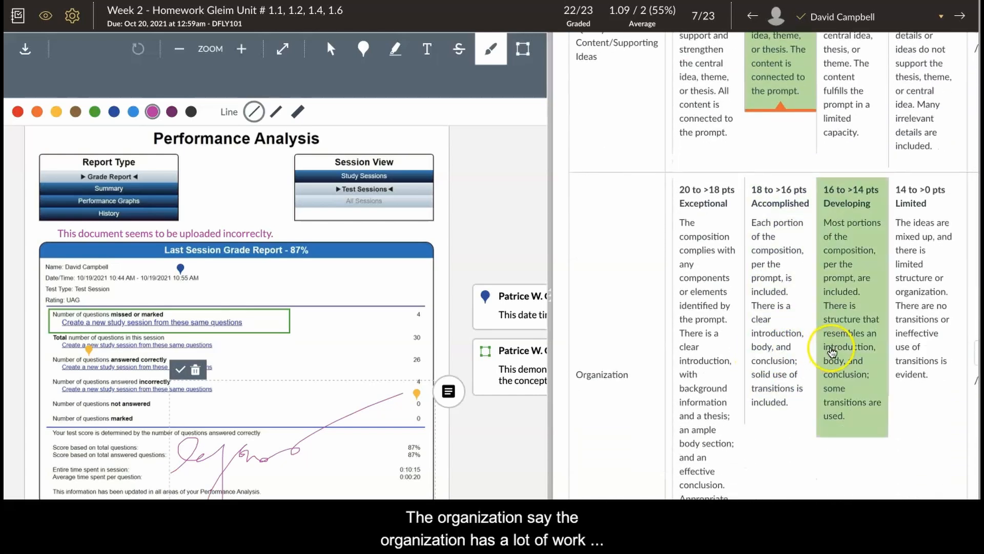
click(833, 353)
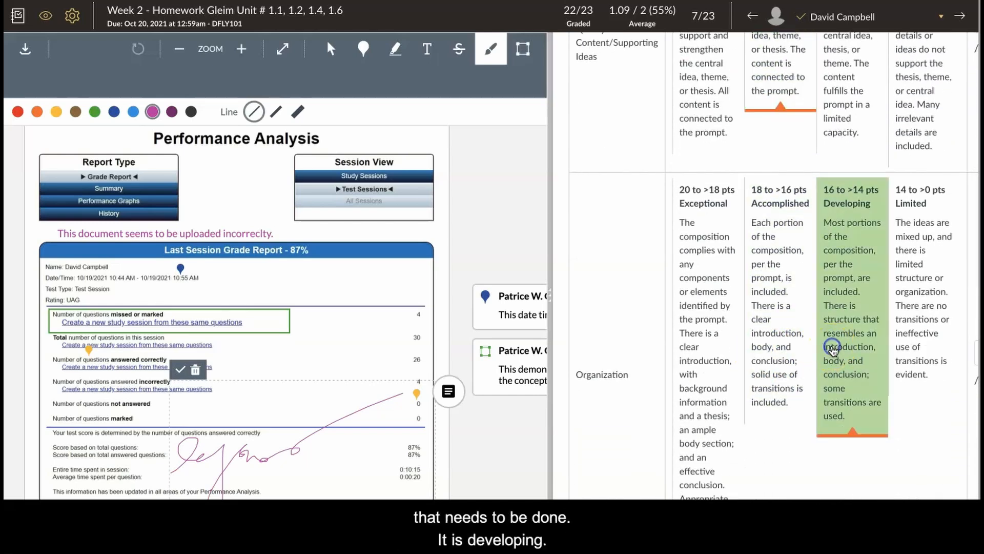
Rate Writing Style/Conventions as Accomplished (13 to >11 pts) and Formatting as Developing (11 to >9 pts).
scroll(830, 353, down, 5)
scroll(828, 354, down, 3)
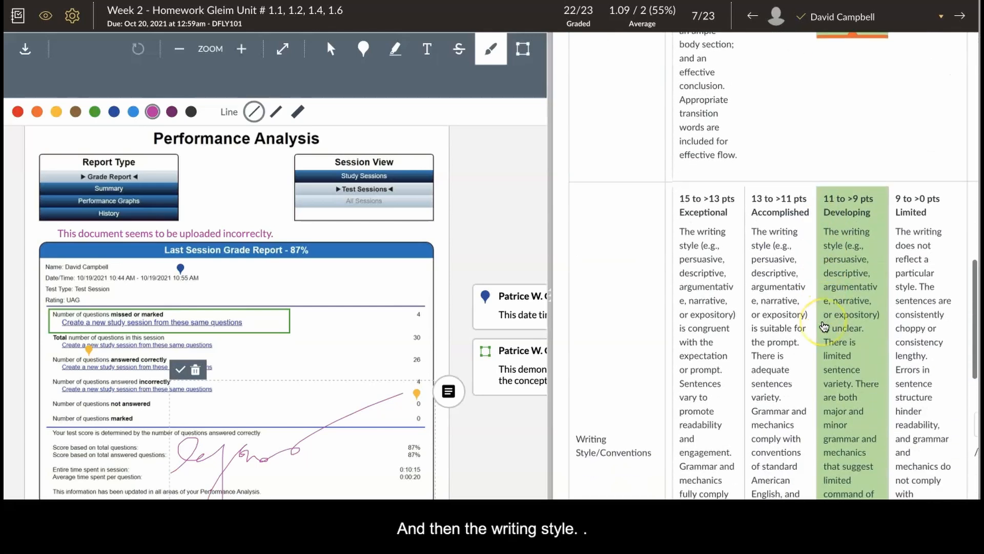
click(752, 344)
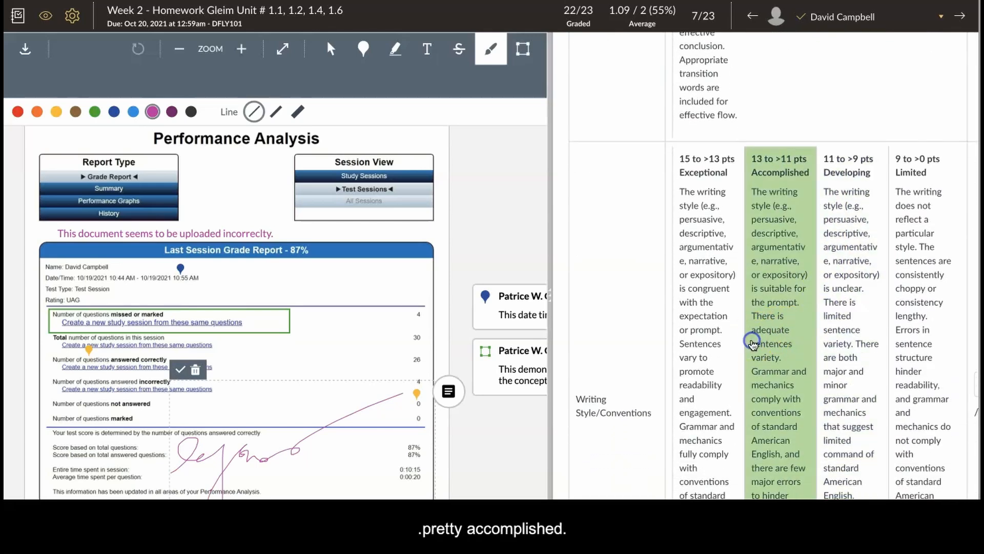
scroll(753, 344, down, 8)
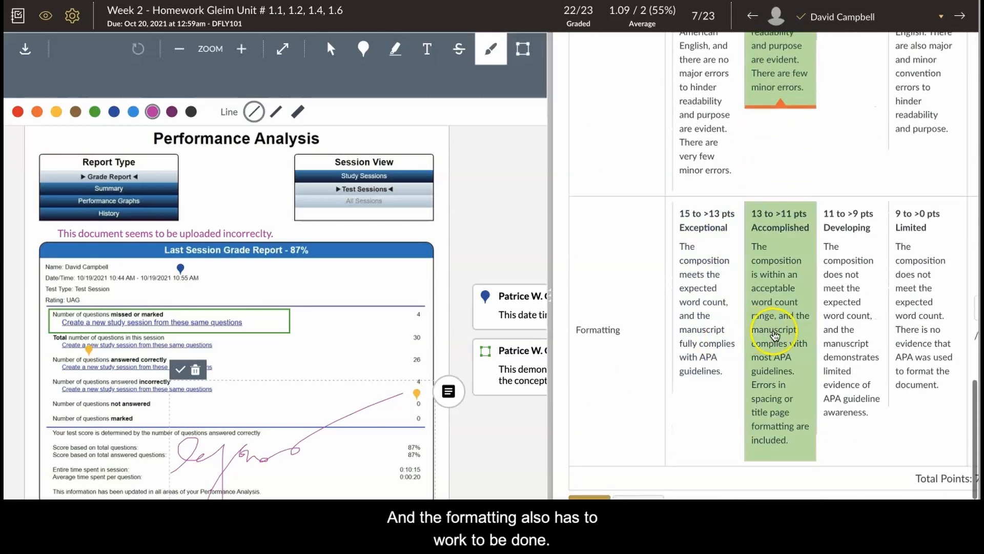
click(852, 332)
scroll(852, 336, right, 3)
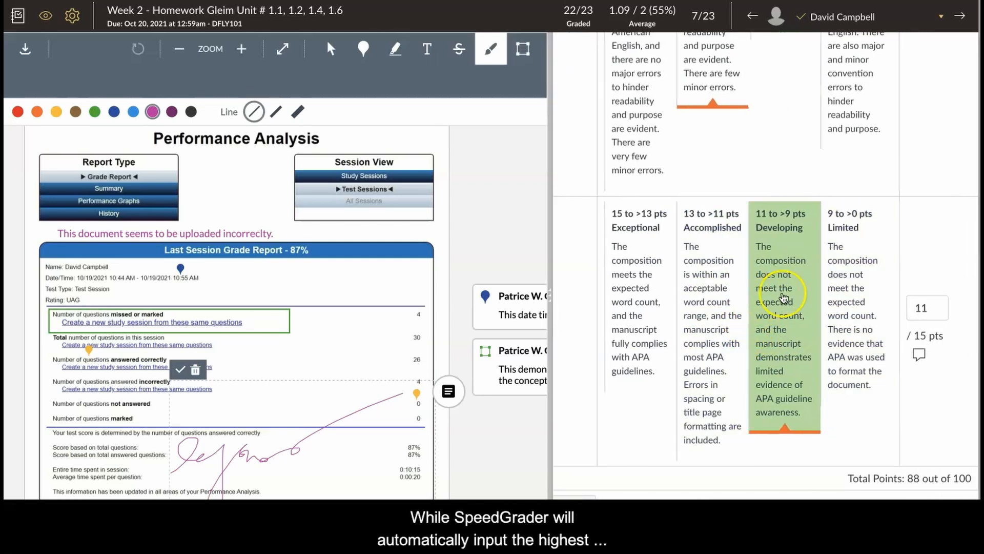
Set the Writing Style/Conventions score to 12 points and go back up to the Organization score.
scroll(795, 294, up, 2)
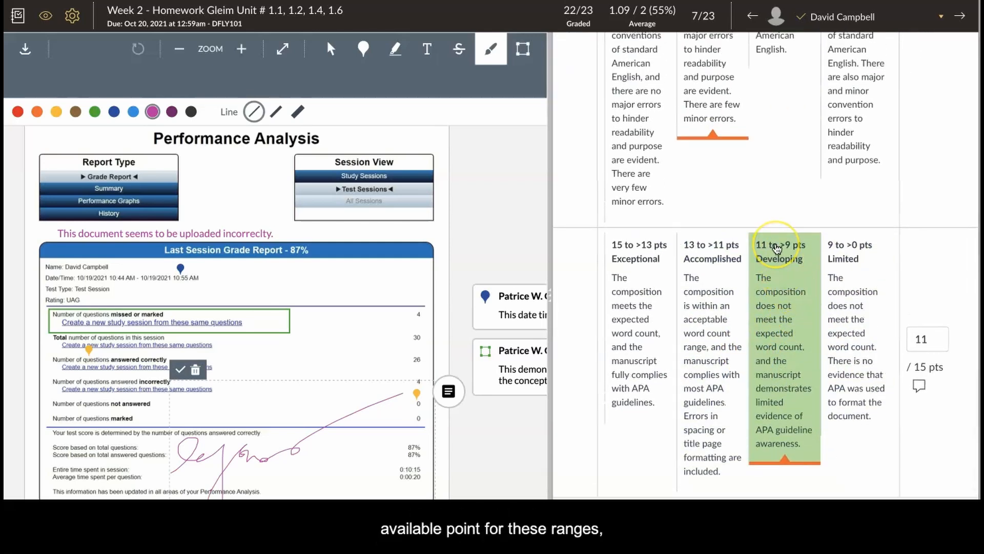
scroll(777, 249, up, 4)
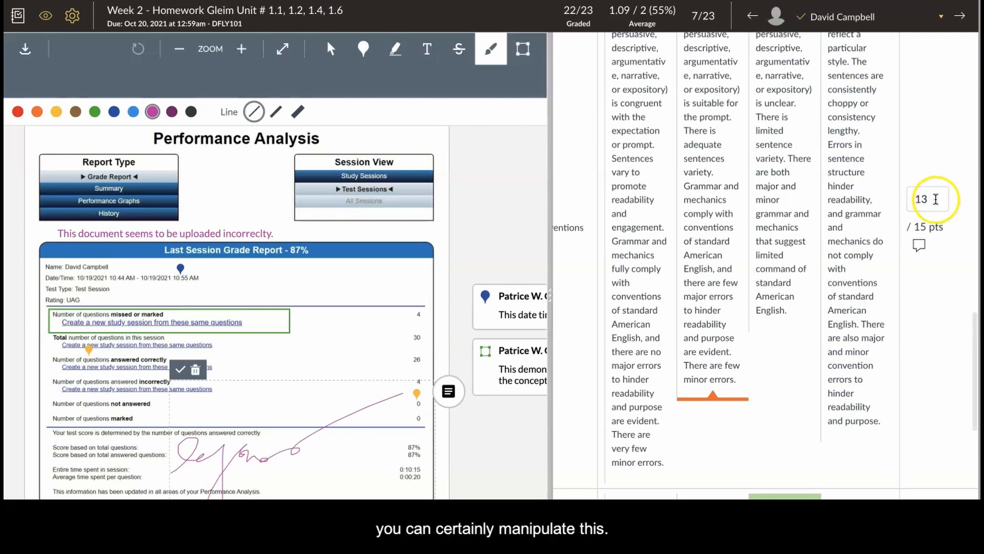
scroll(863, 209, up, 3)
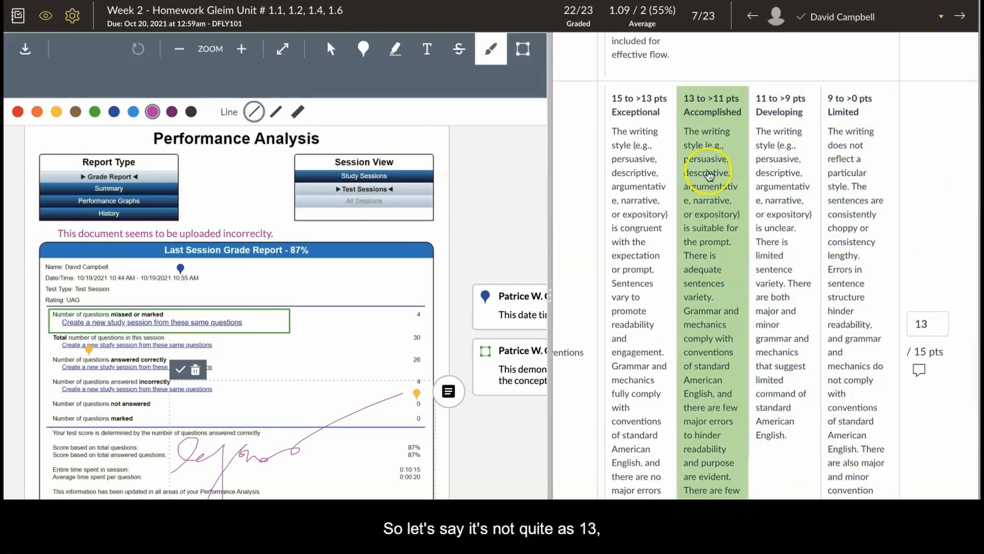
key(BackSpace)
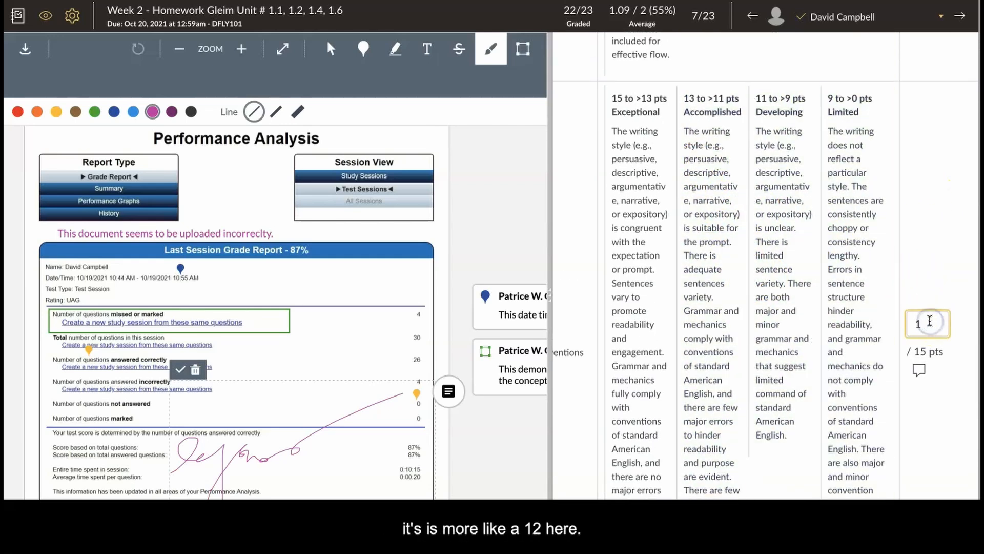
scroll(928, 322, up, 8)
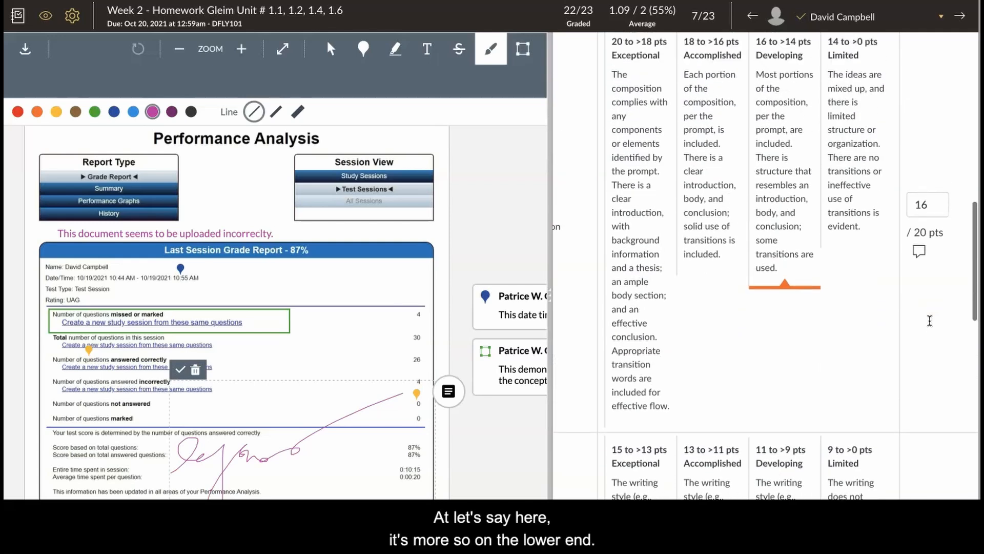
Set the Organization criterion's score to 14 points in the rubric.
scroll(820, 267, up, 1)
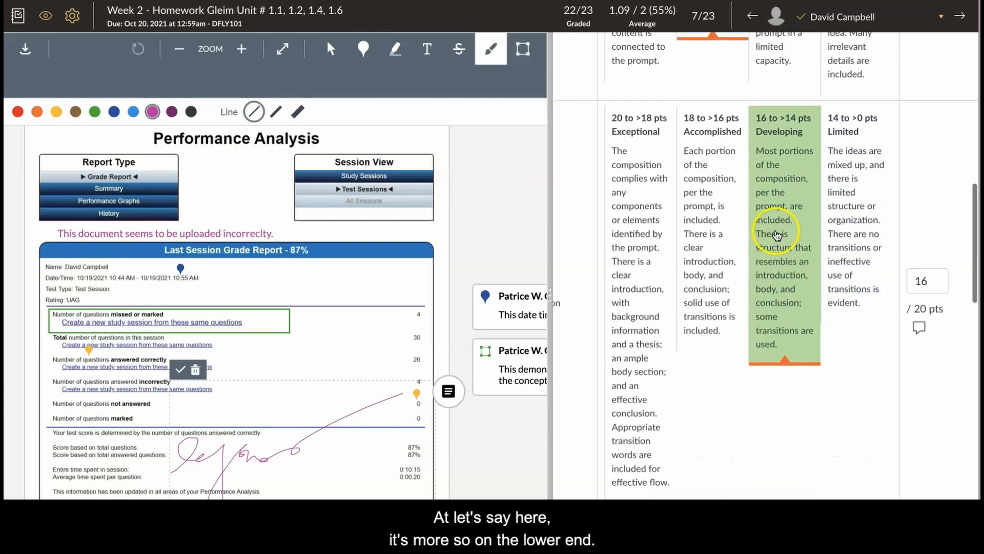
click(932, 292)
key(BackSpace)
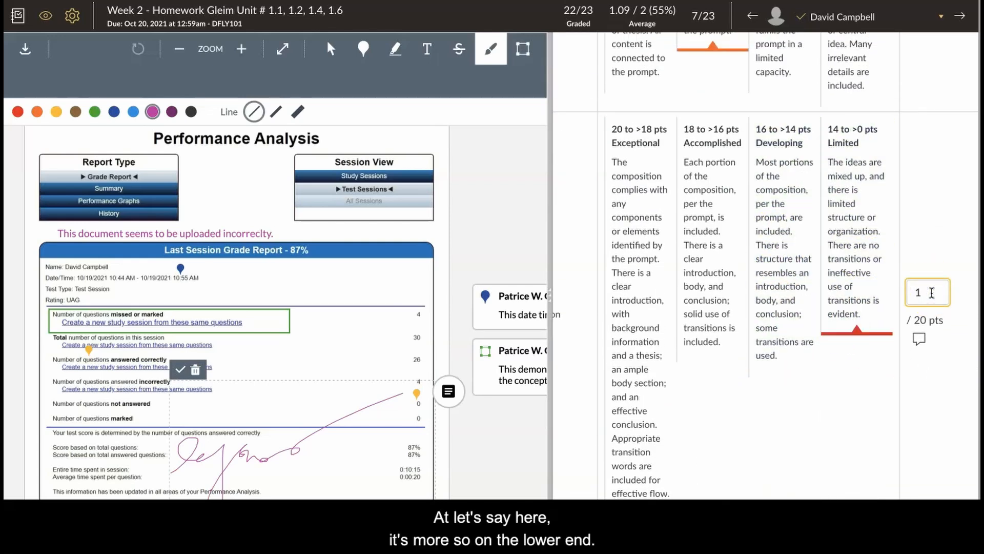
text(4)
Set the Focus/Thesis criterion's score to 24 points in the rubric.
scroll(690, 287, up, 6)
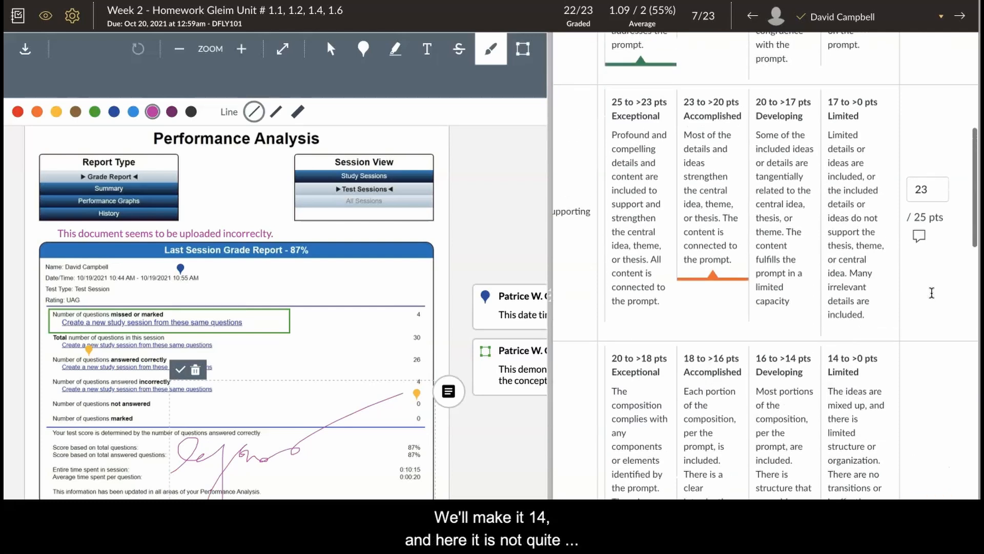
scroll(692, 298, up, 2)
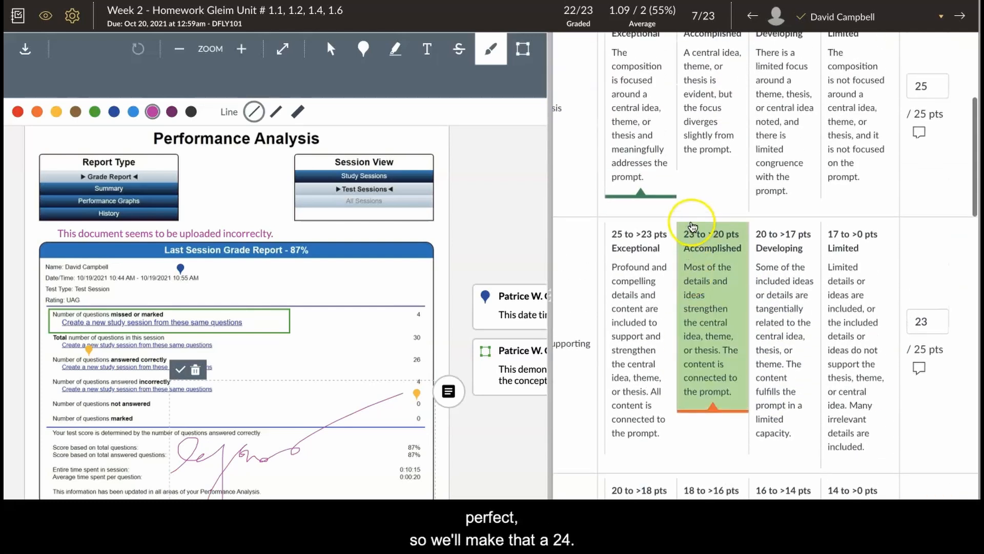
scroll(667, 216, up, 2)
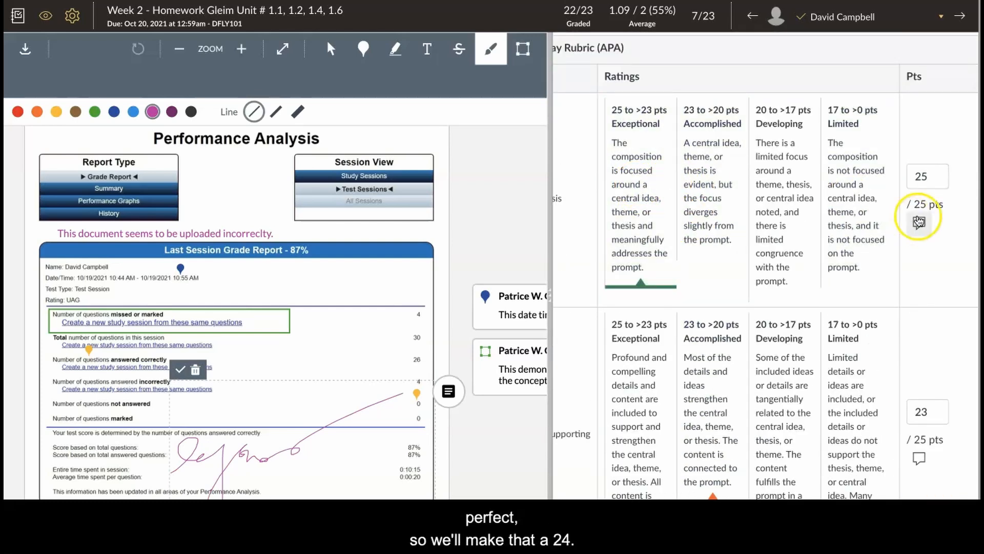
click(940, 169)
key(BackSpace)
text(4)
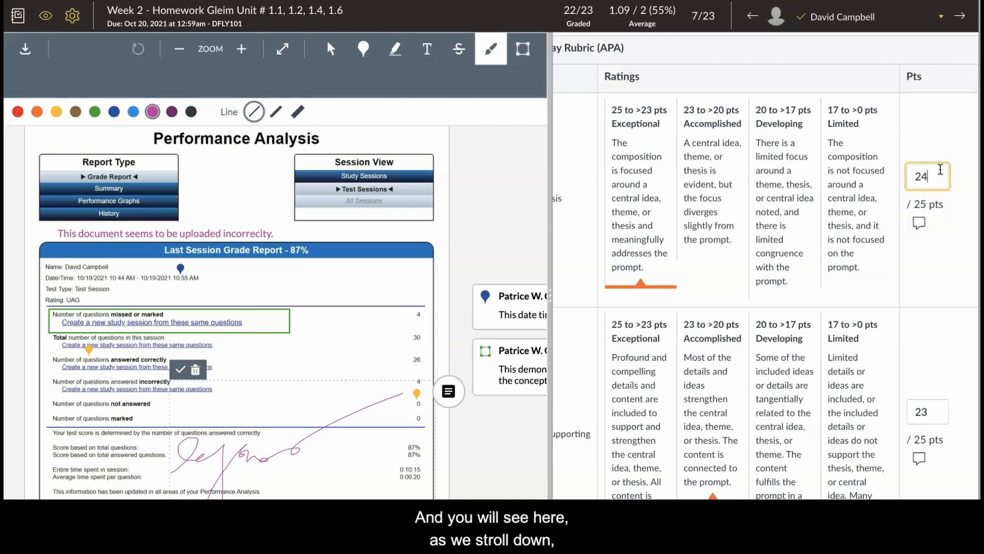
Save the rubric assessment and review the saved criterion scores alongside the assignment grade.
scroll(953, 240, down, 15)
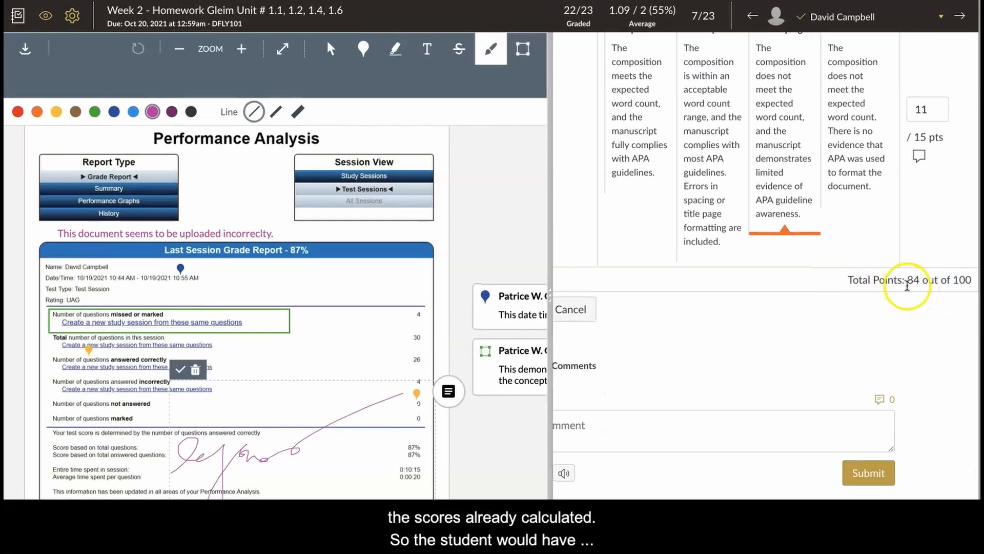
scroll(902, 295, left, 2)
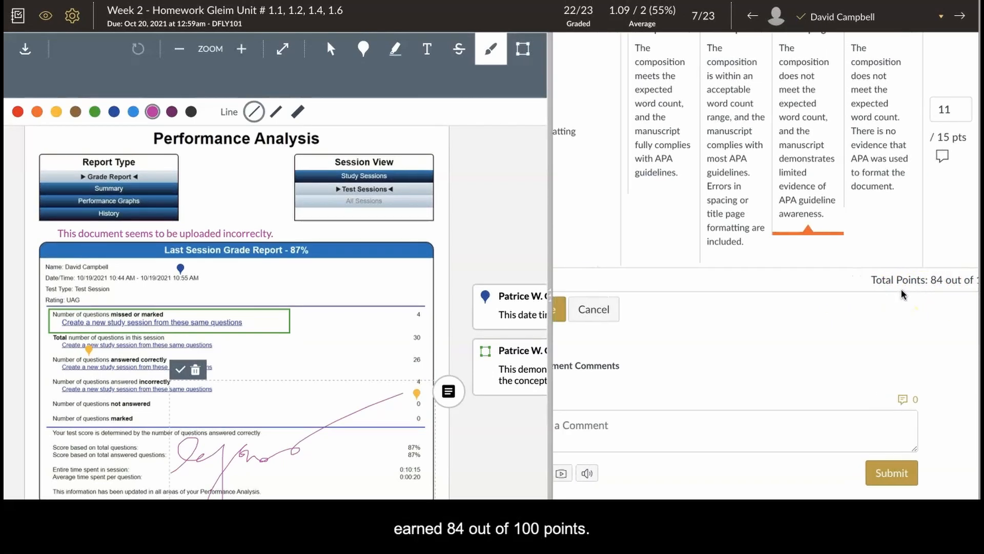
click(585, 313)
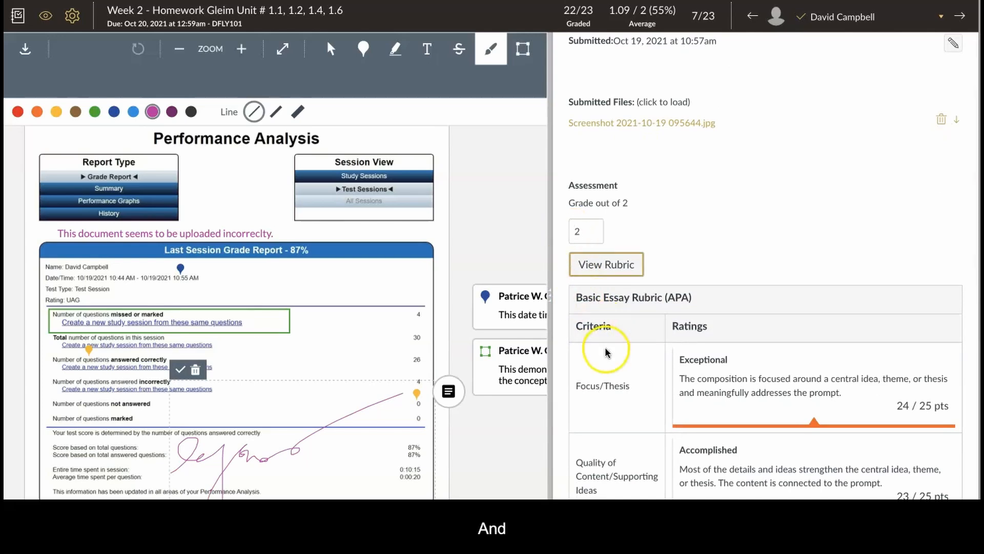
scroll(604, 352, down, 10)
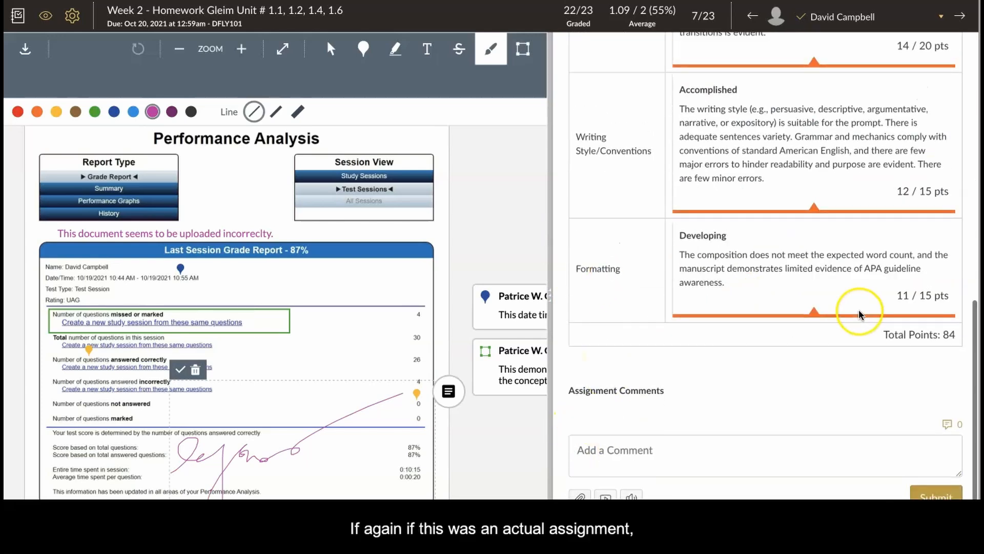
scroll(861, 314, up, 10)
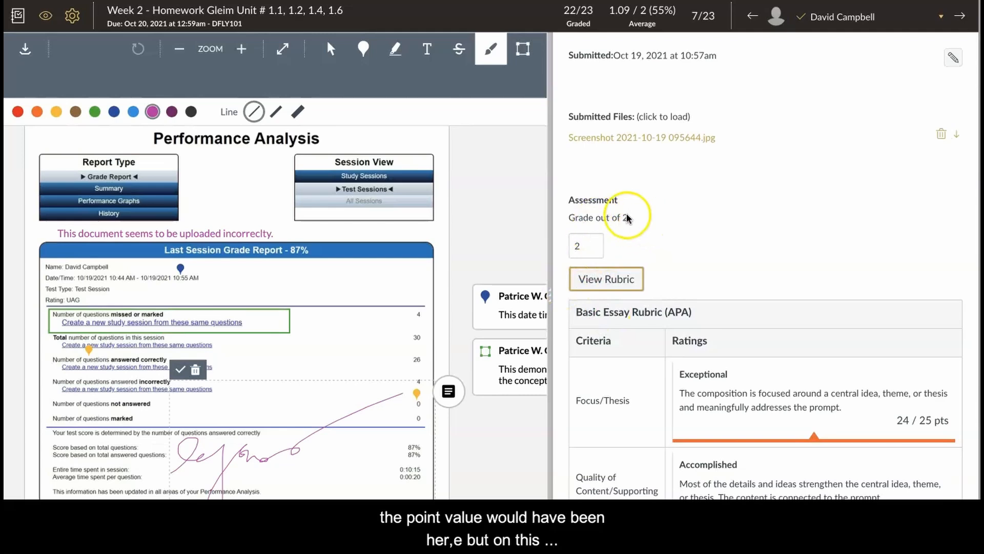
scroll(606, 220, down, 1)
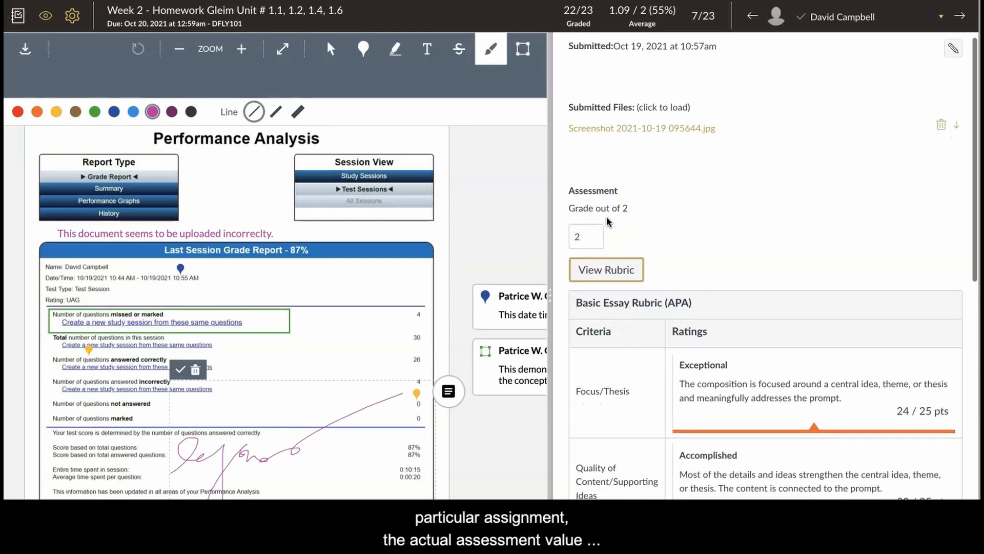
scroll(606, 212, down, 15)
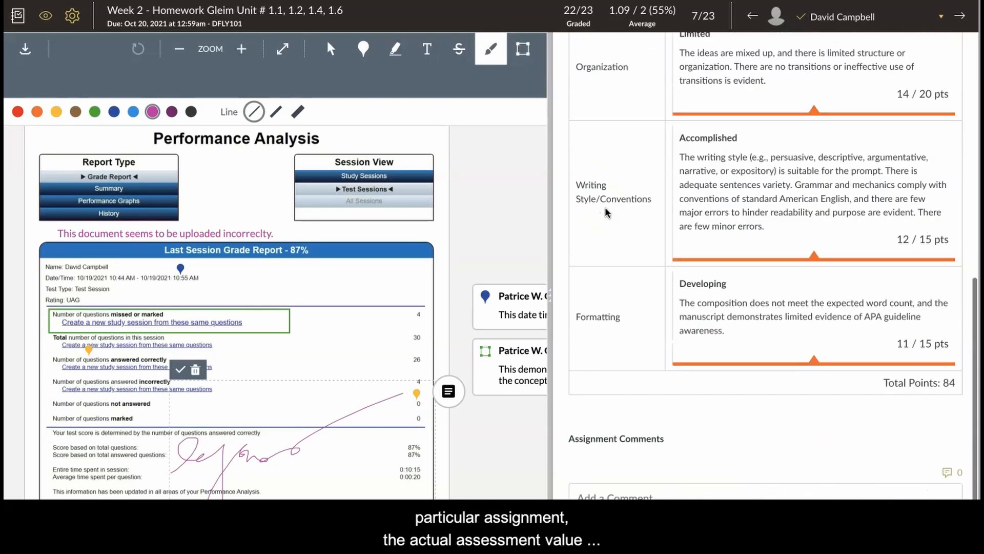
Submit the comment "You are working diligently, but I would like to offer you additional assistance. Please give me a call at" plus the phone number.
click(616, 419)
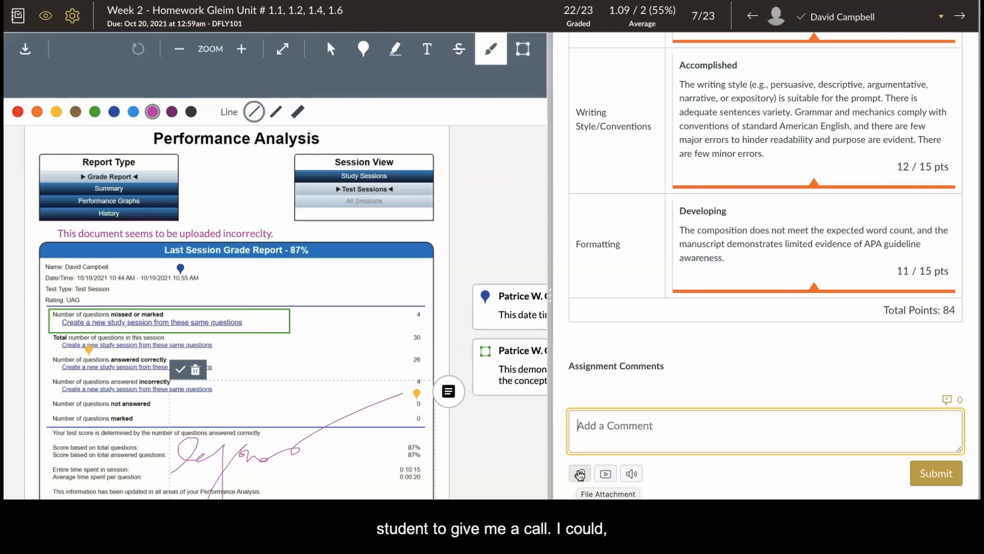
text(You are working diligently)
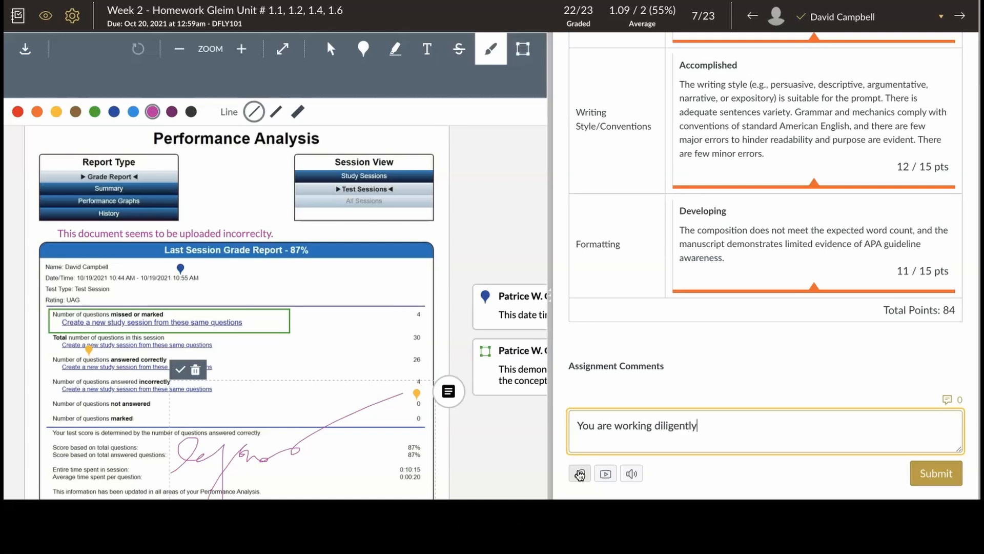
text(, but I)
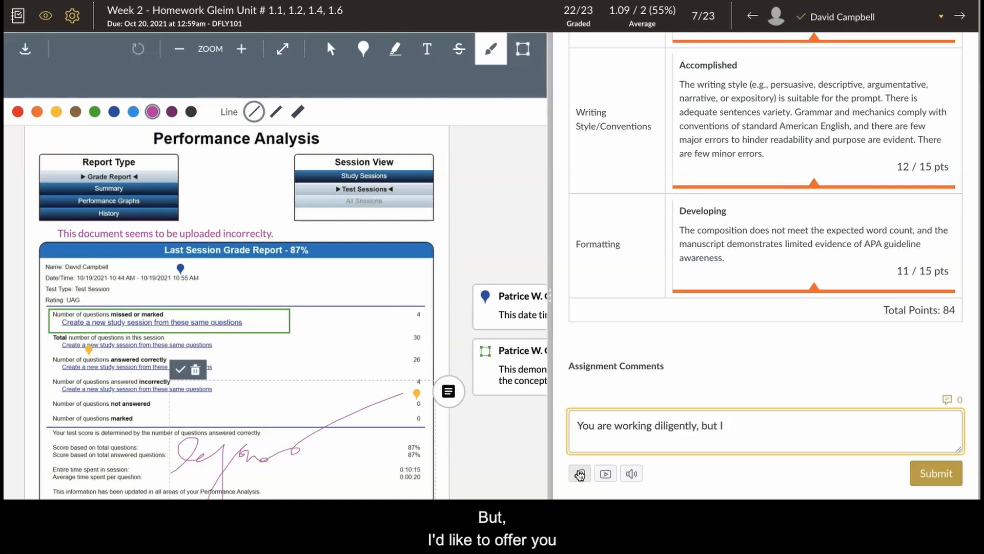
text( would like to offer you addition)
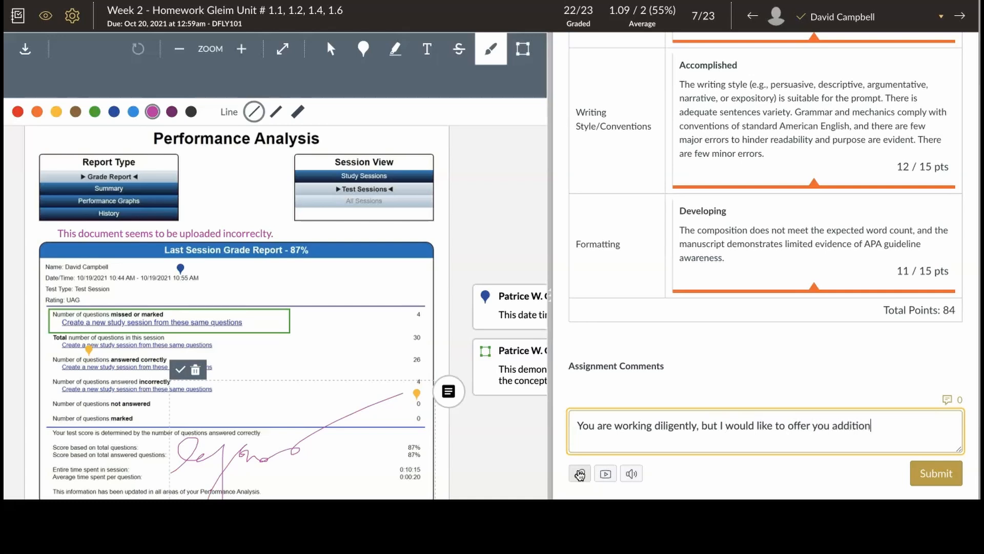
text(tance.)
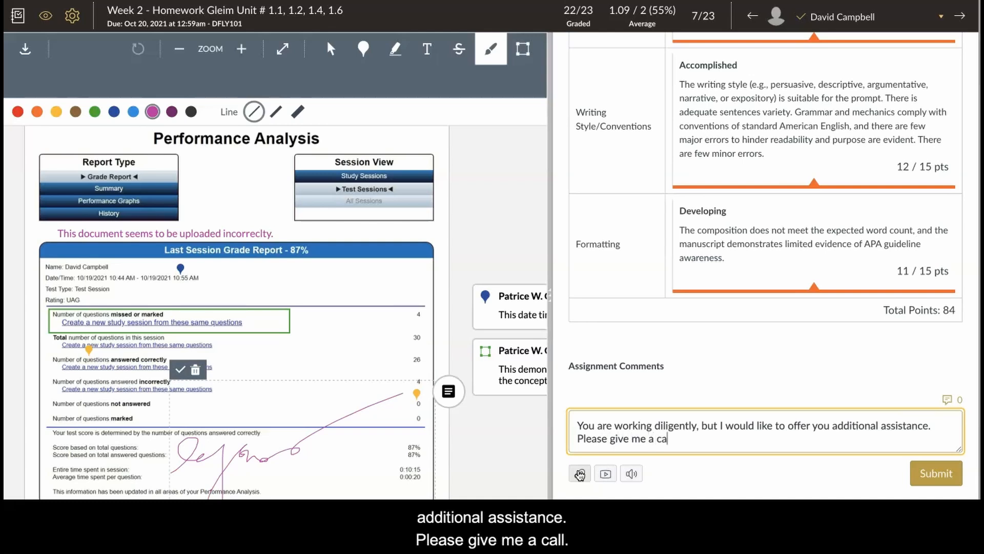
text(ll at 777-9311.)
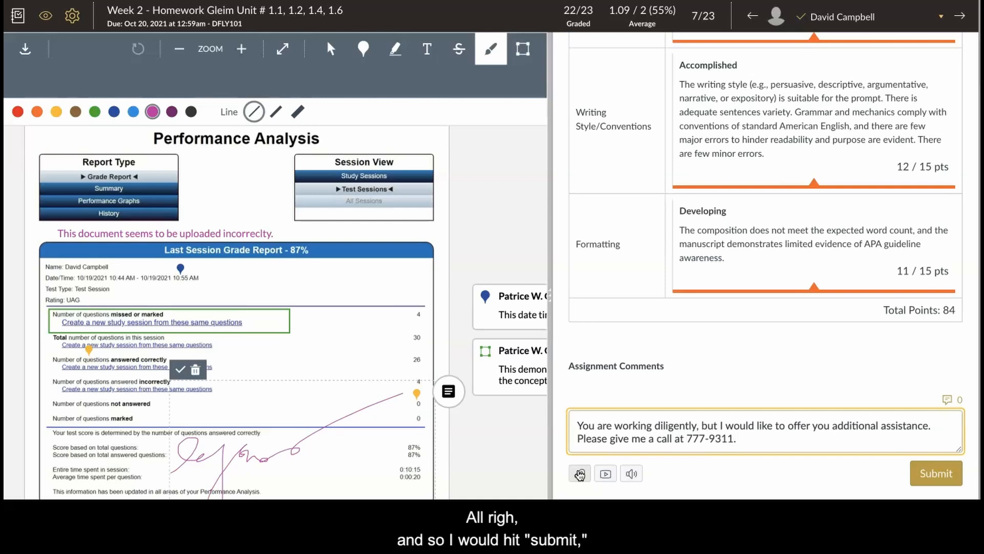
click(916, 490)
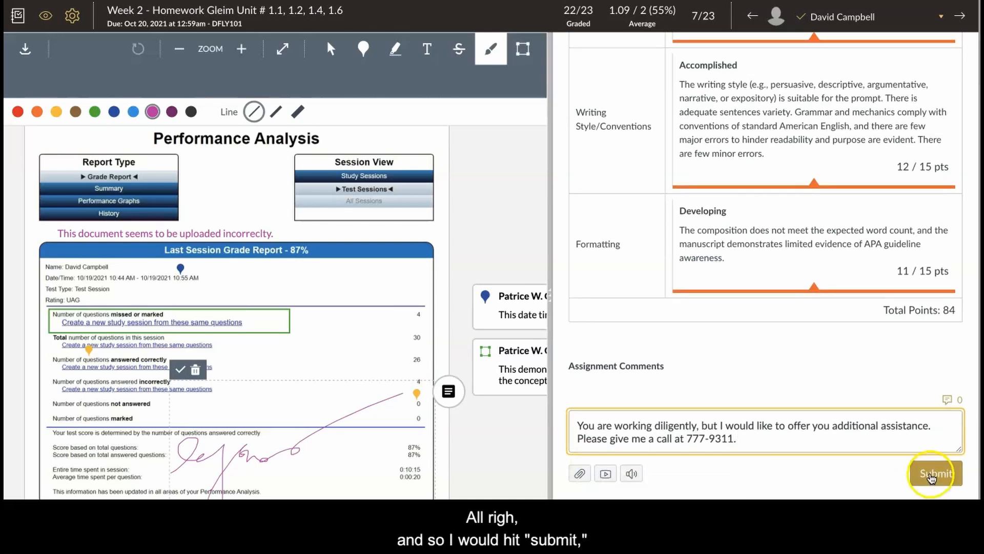
click(931, 473)
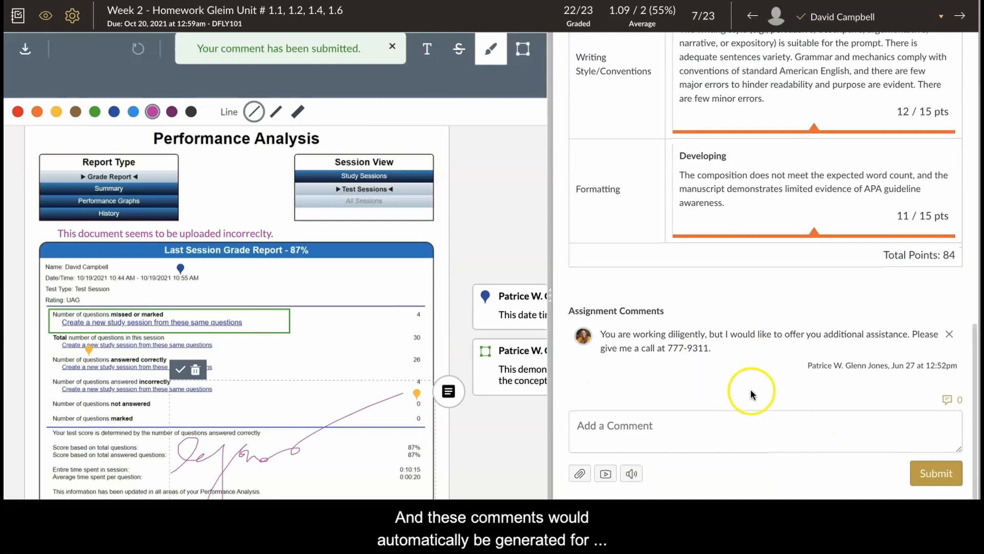
Start a file attachment for a new comment, browse the Desktop files, and close the file chooser without selecting one.
click(579, 474)
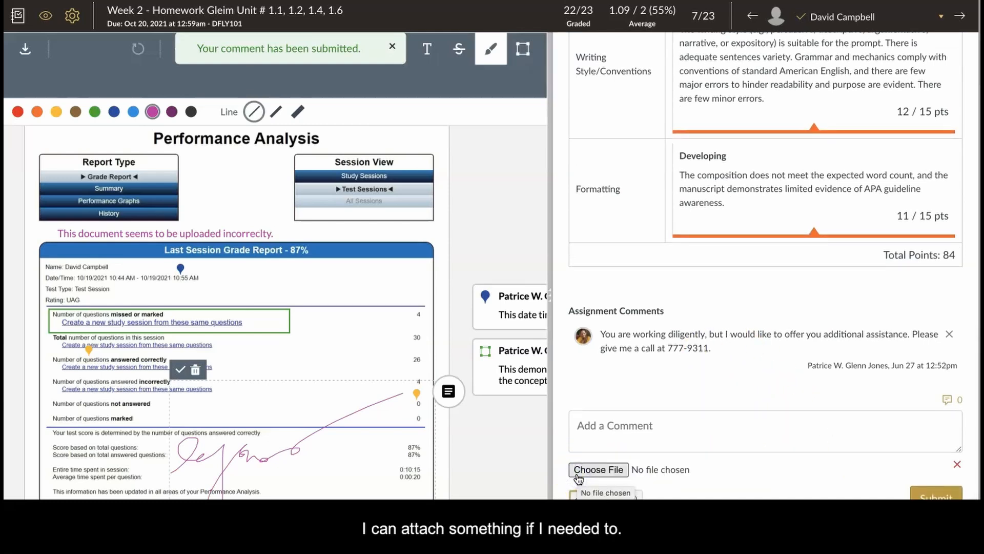
click(585, 470)
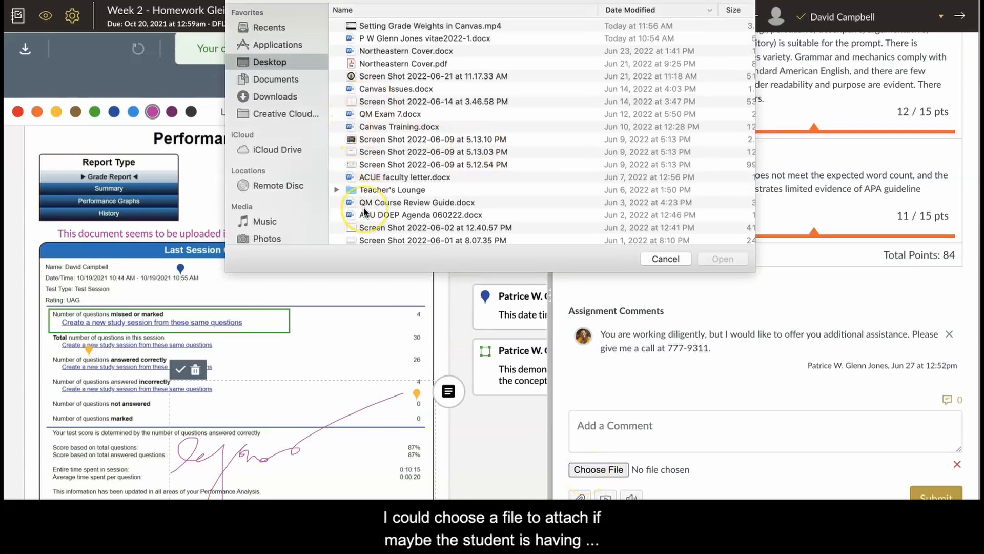
scroll(365, 211, down, 3)
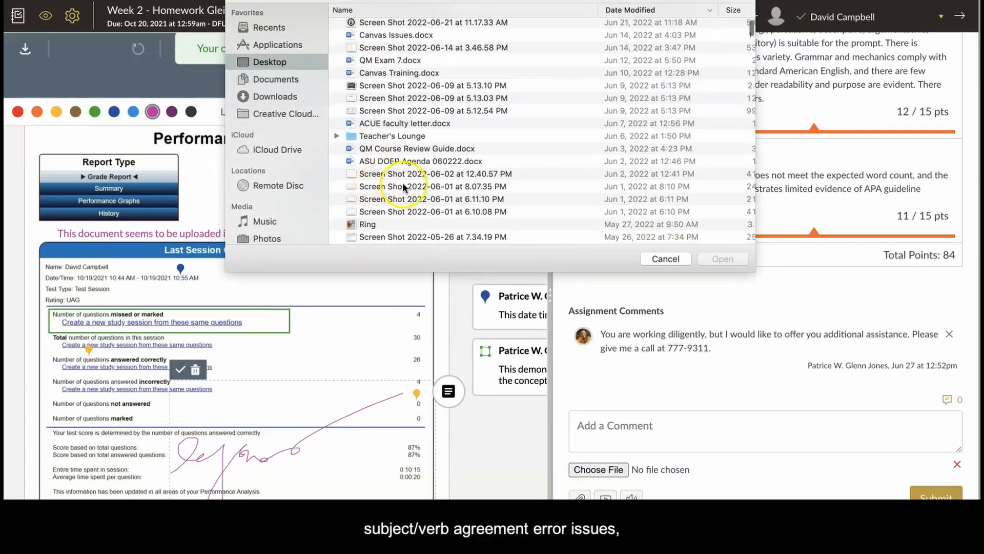
scroll(399, 190, down, 2)
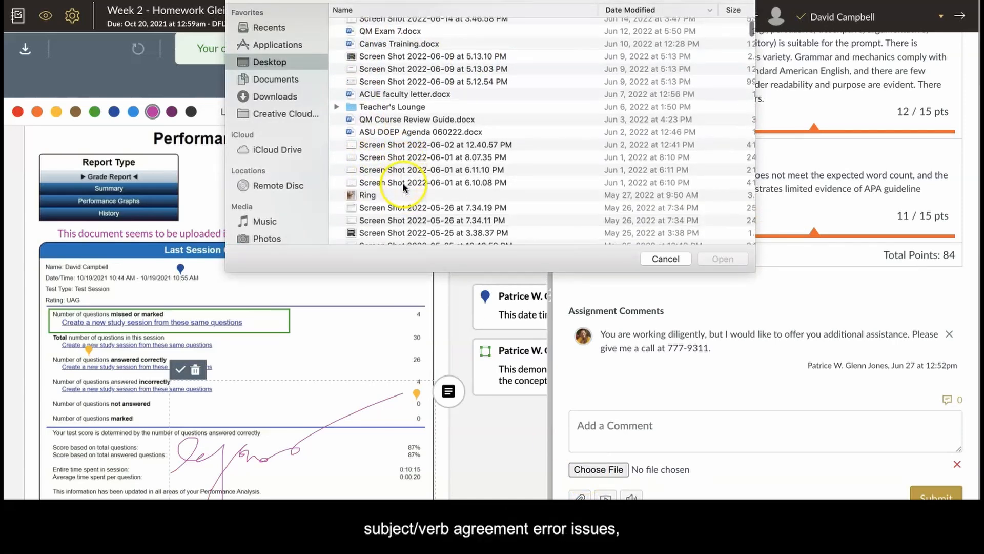
click(658, 258)
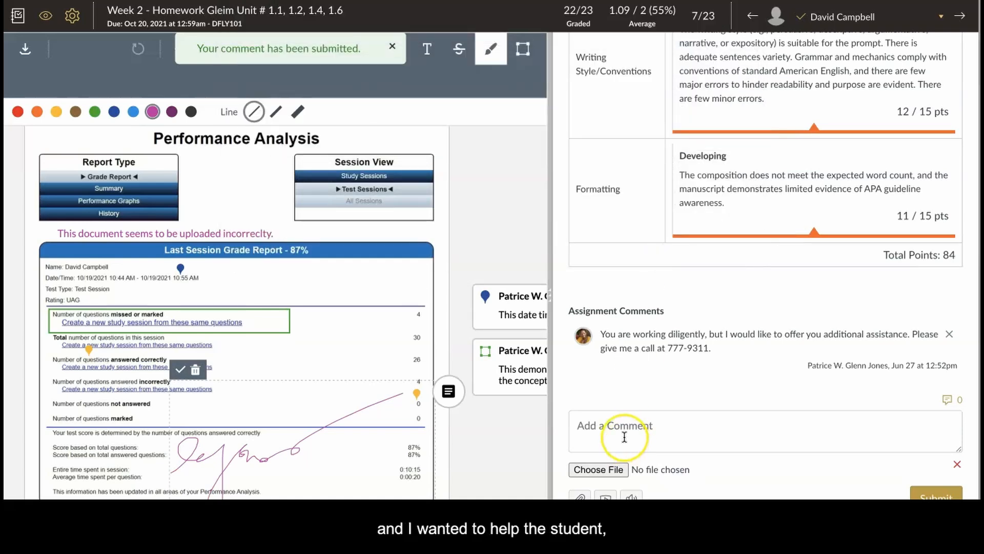
scroll(624, 435, up, 10)
scroll(391, 333, up, 2)
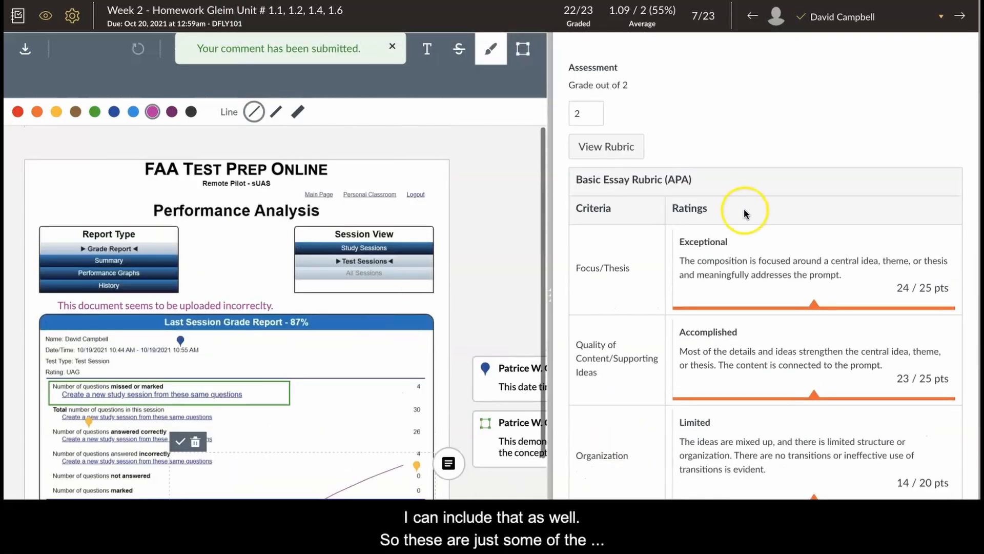
scroll(743, 213, up, 2)
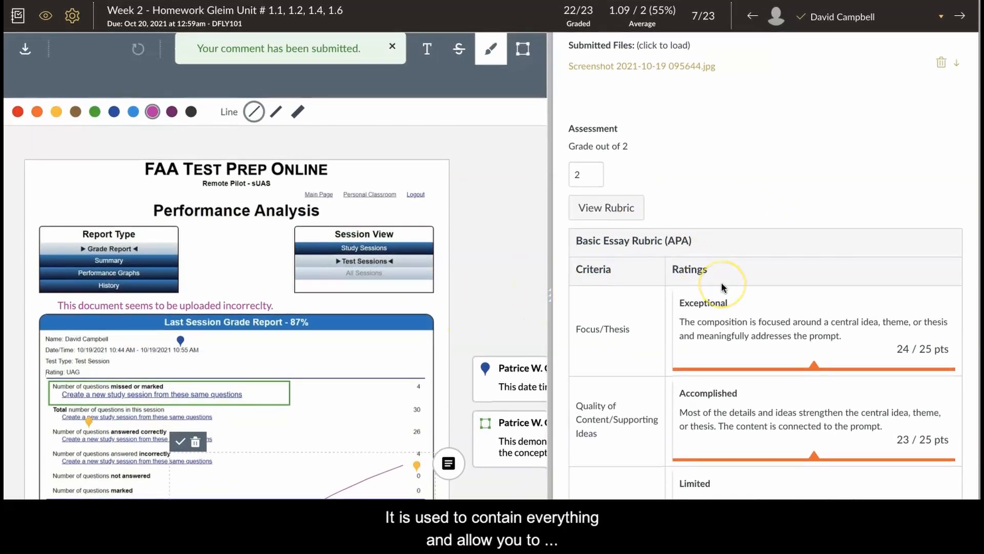
scroll(722, 282, down, 1)
scroll(723, 286, down, 3)
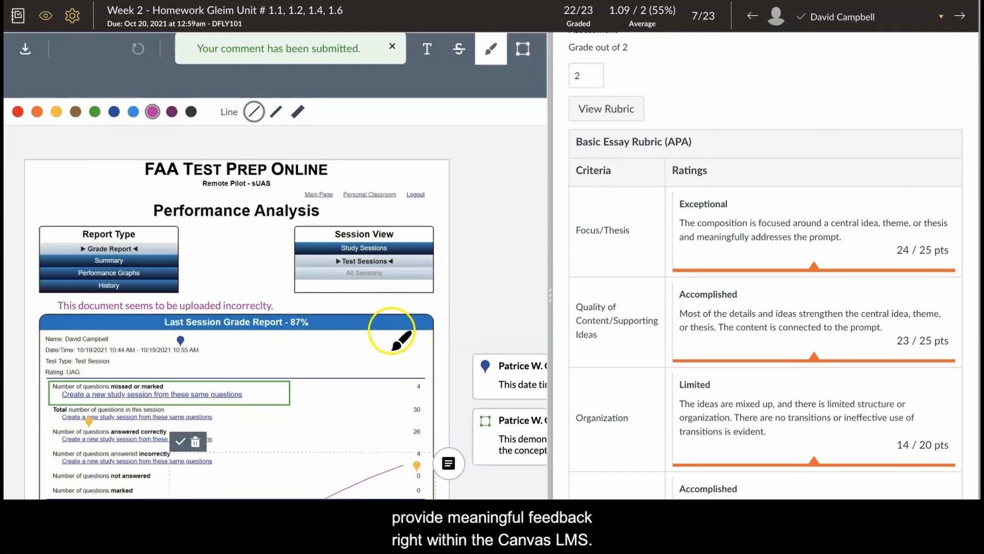
scroll(389, 344, down, 1)
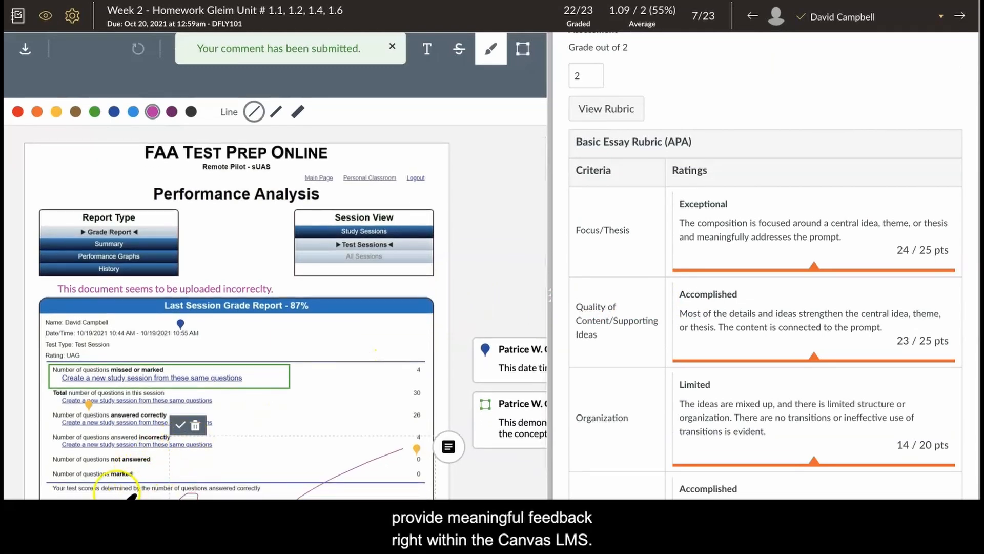